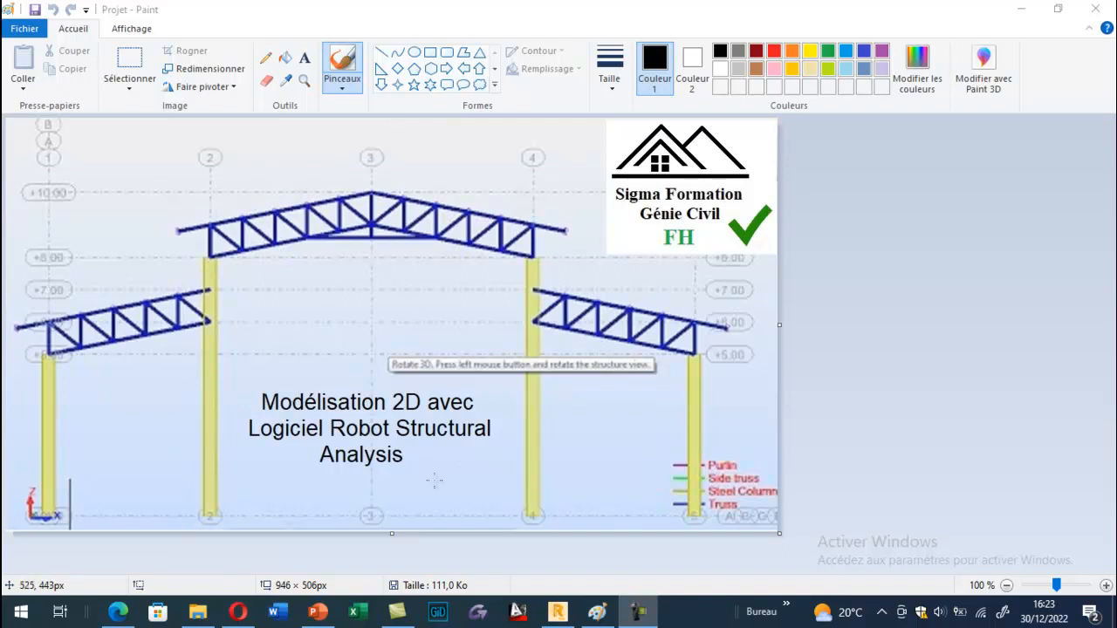
Switch to Robot Structural Analysis and set the structure type to a plane frame (Etude d'un Portique Plan)
{"action": "left_click", "coordinate": [557, 612]}
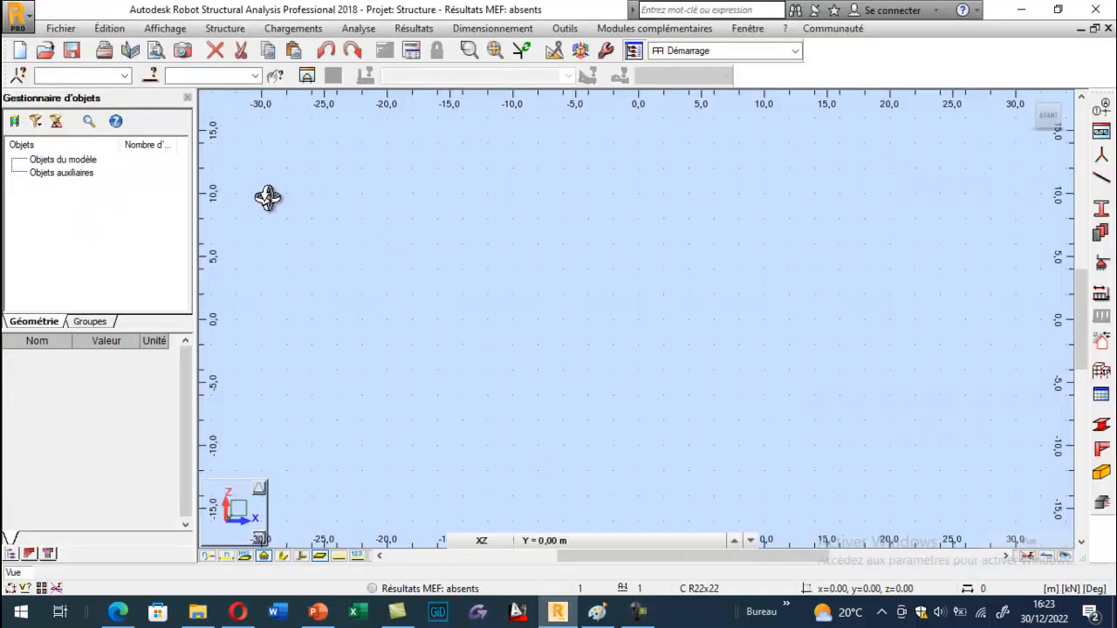
{"action": "left_click", "coordinate": [232, 32]}
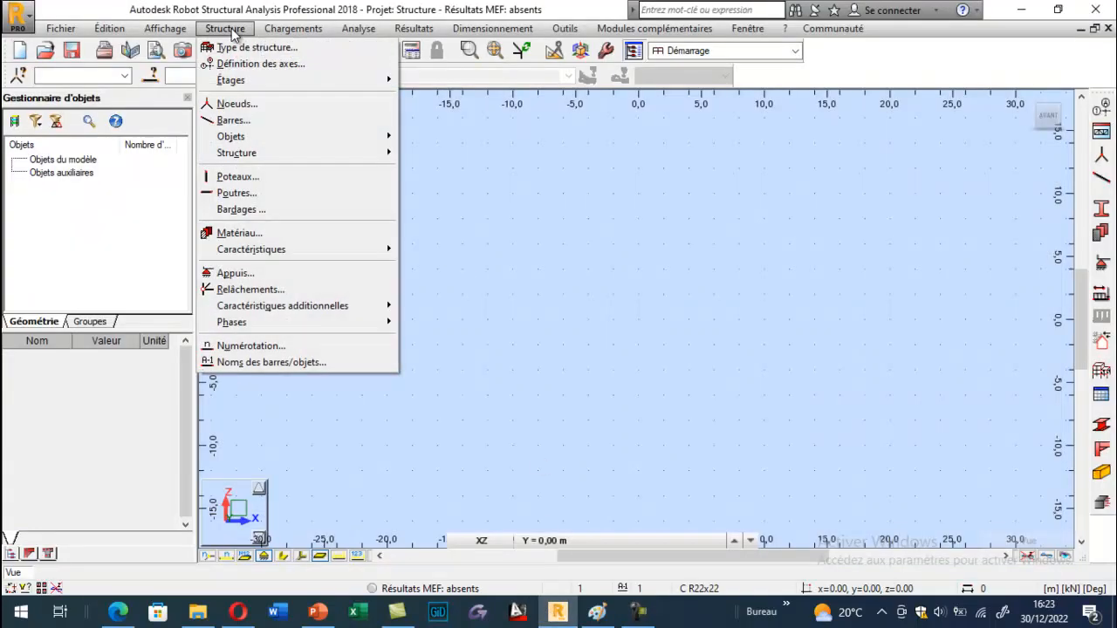
{"action": "left_click", "coordinate": [239, 48]}
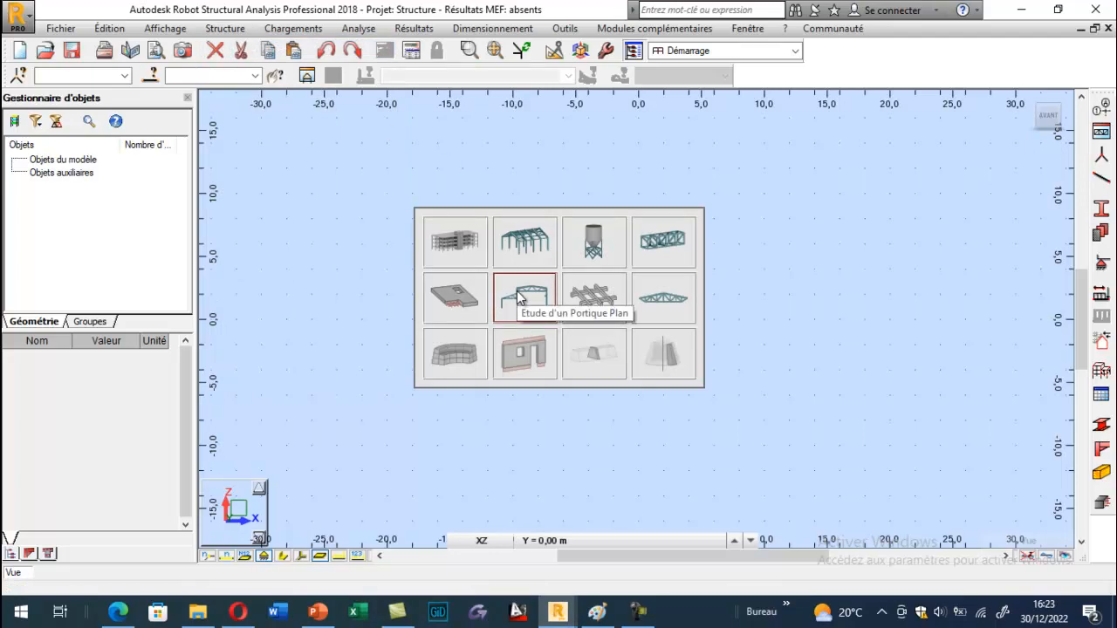
{"action": "left_click", "coordinate": [520, 298]}
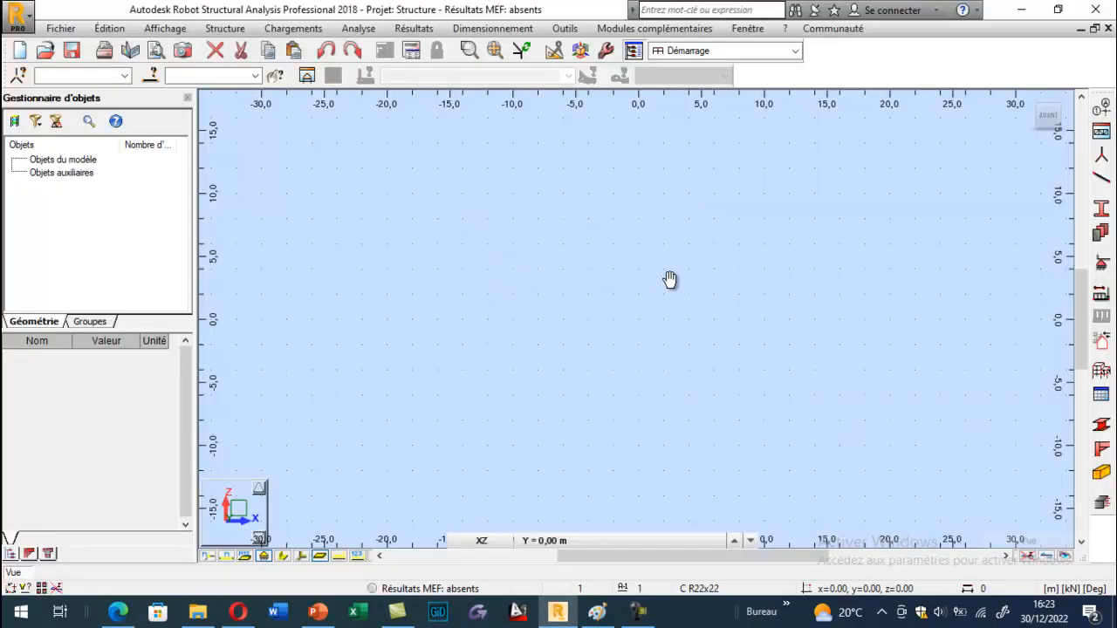
Open the construction lines definition and add X lines at 0 and 10 m, using one repeat with 10 m spacing
{"action": "left_click", "coordinate": [1102, 111]}
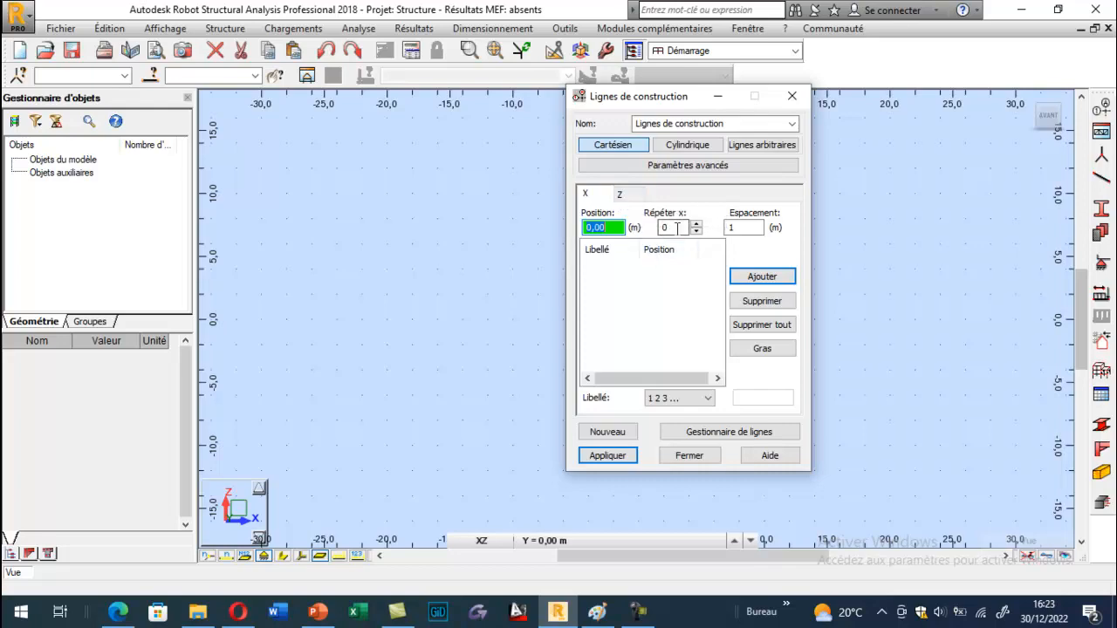
{"action": "key", "text": "Tab"}
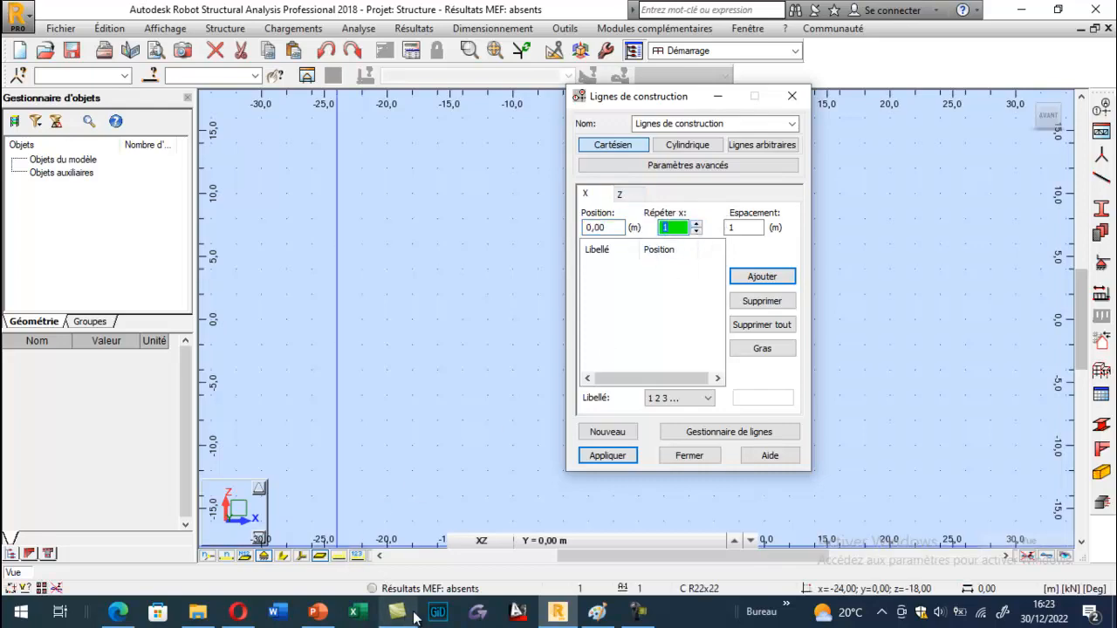
{"action": "left_click", "coordinate": [596, 612]}
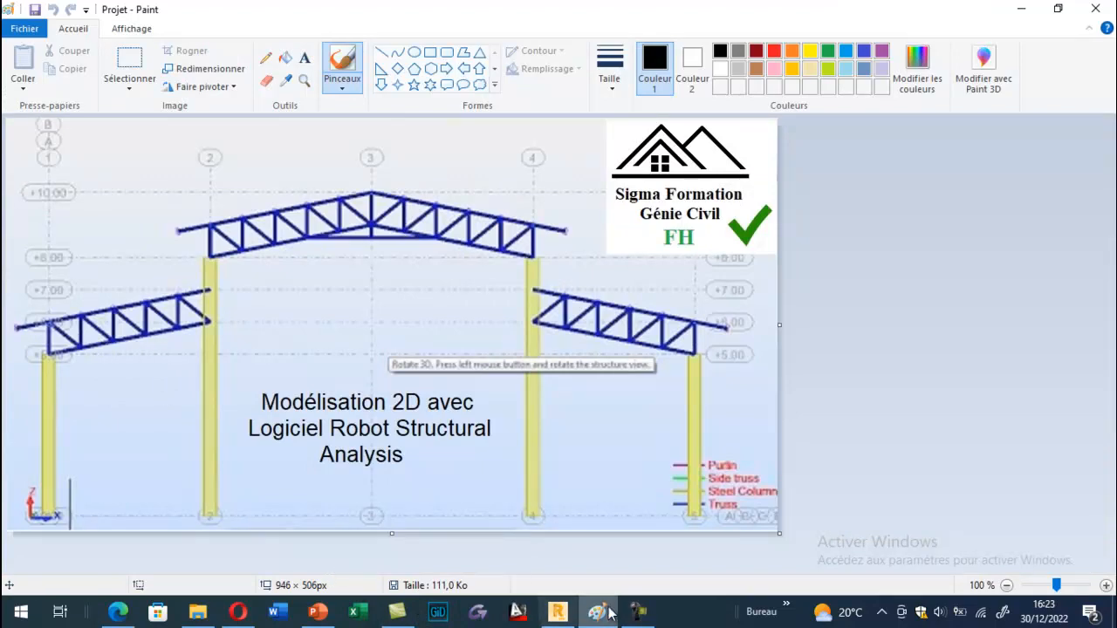
{"action": "left_click", "coordinate": [557, 611]}
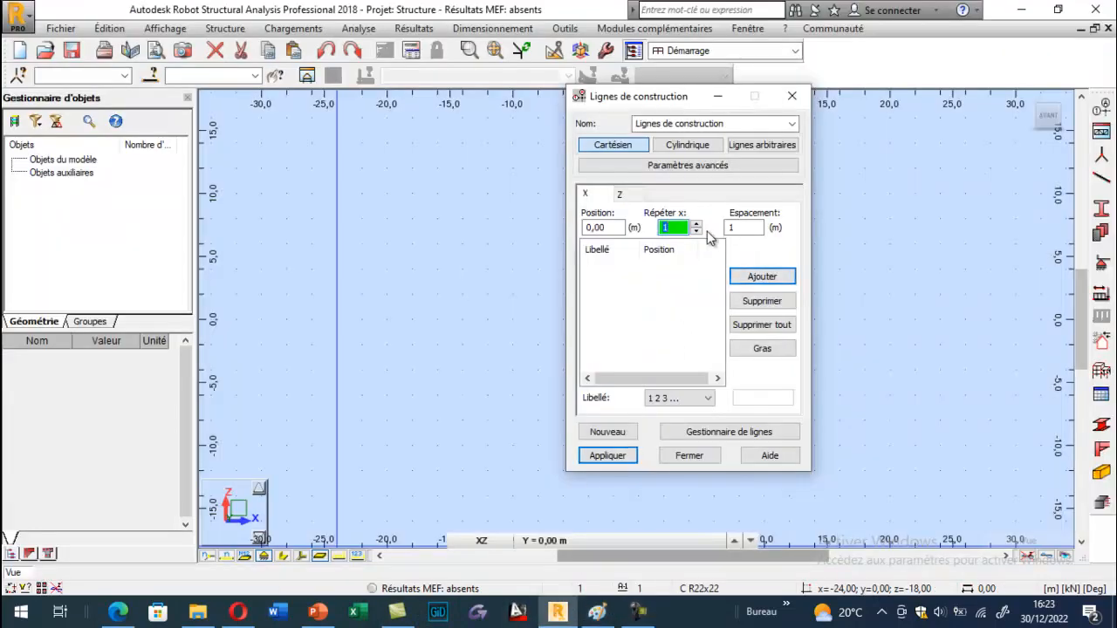
{"action": "key", "text": "Tab"}
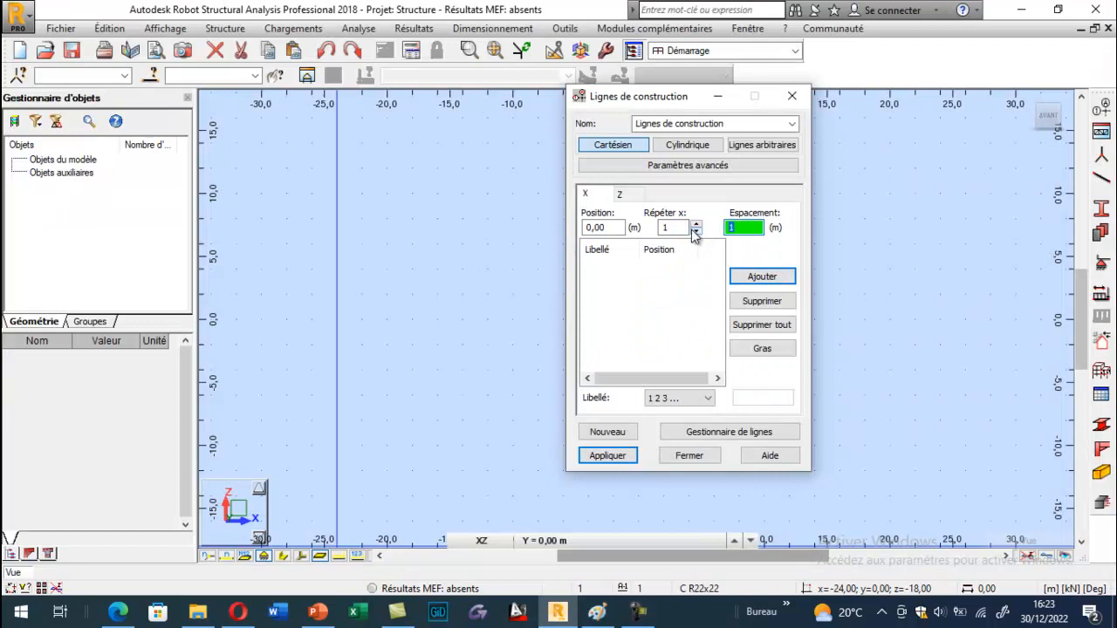
{"action": "left_click", "coordinate": [737, 277]}
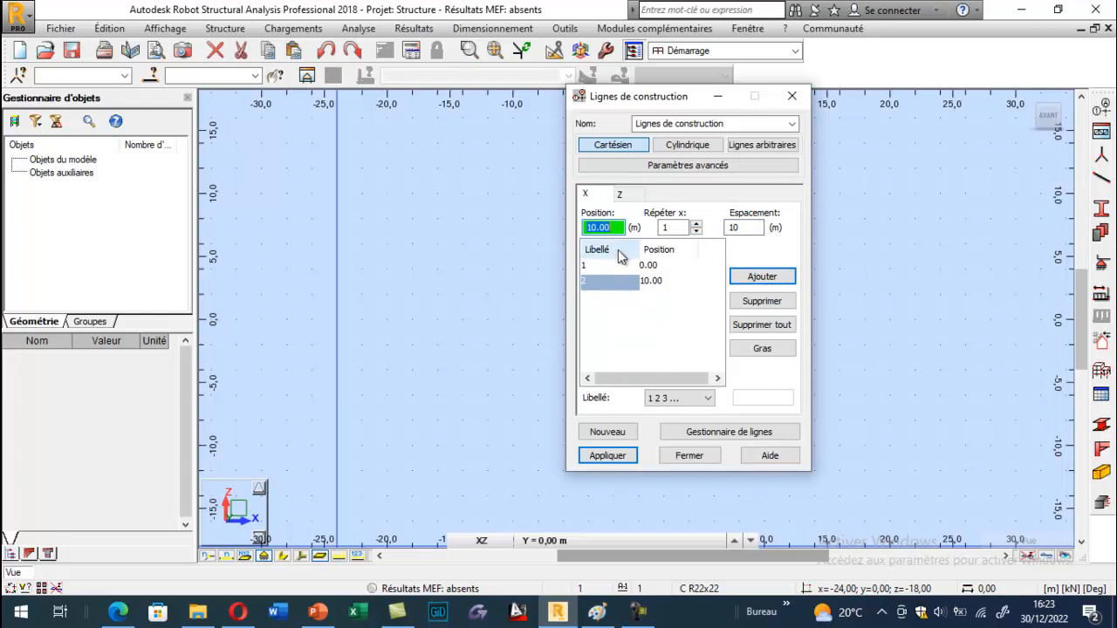
Add two more X construction lines at 30 m and 40 m, using spacings of 20 m and 10 m
{"action": "key", "text": "Tab"}
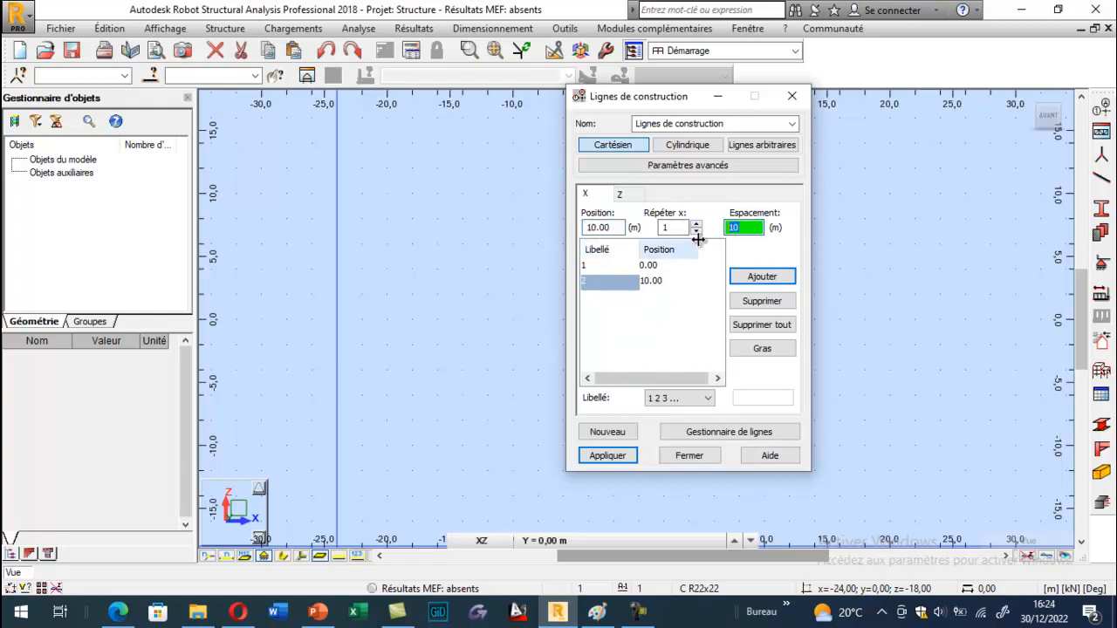
{"action": "type", "text": "20"}
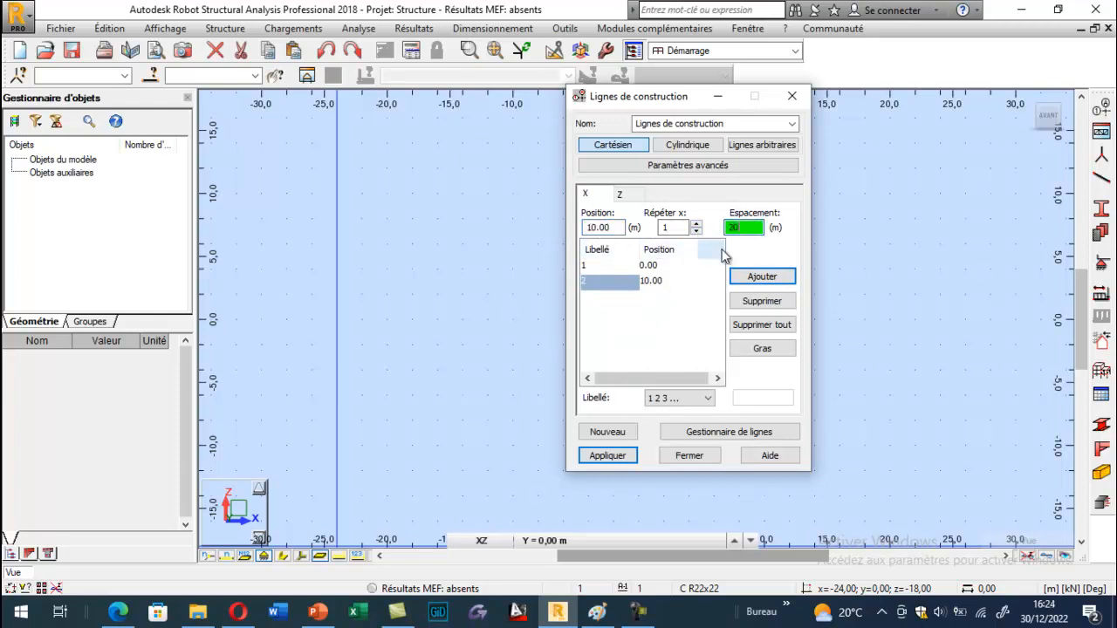
{"action": "left_click", "coordinate": [759, 278]}
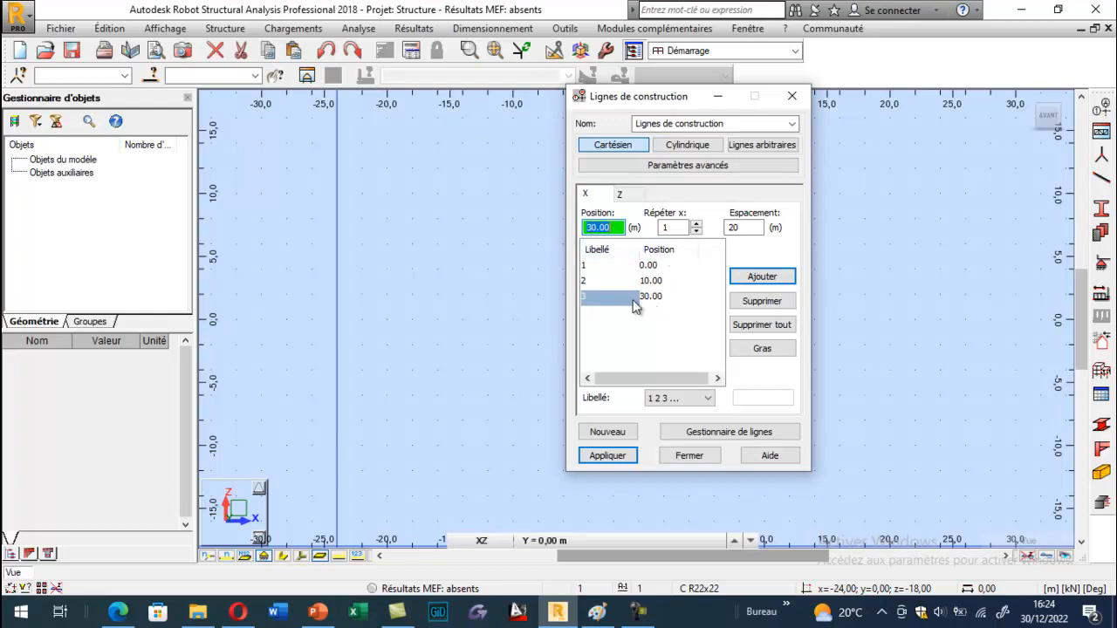
{"action": "left_click", "coordinate": [735, 229]}
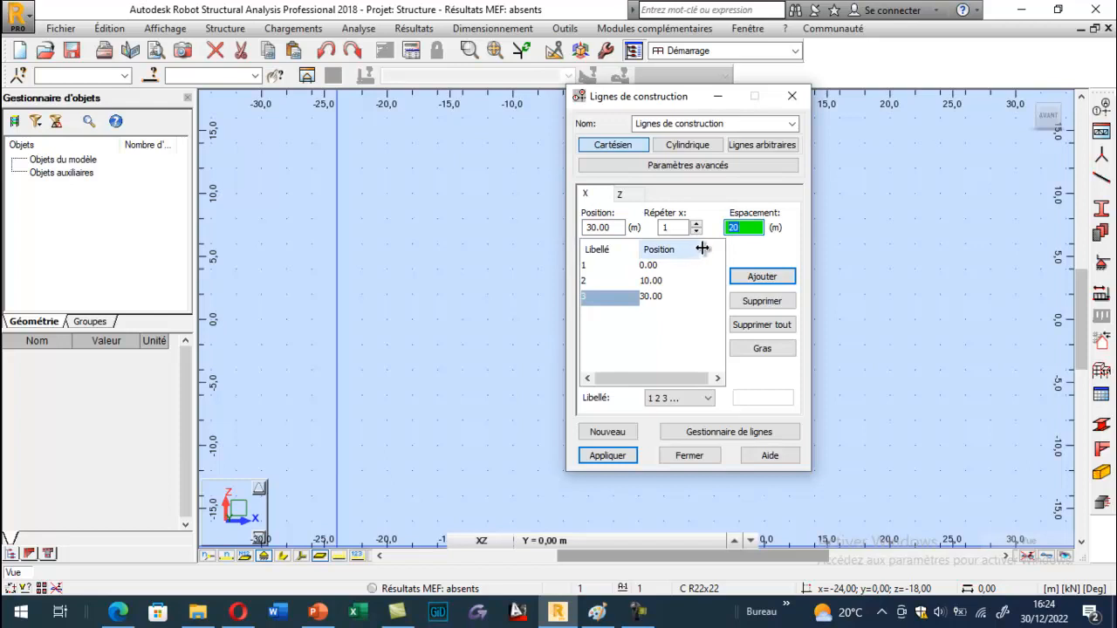
{"action": "type", "text": "10"}
{"action": "left_click", "coordinate": [744, 277]}
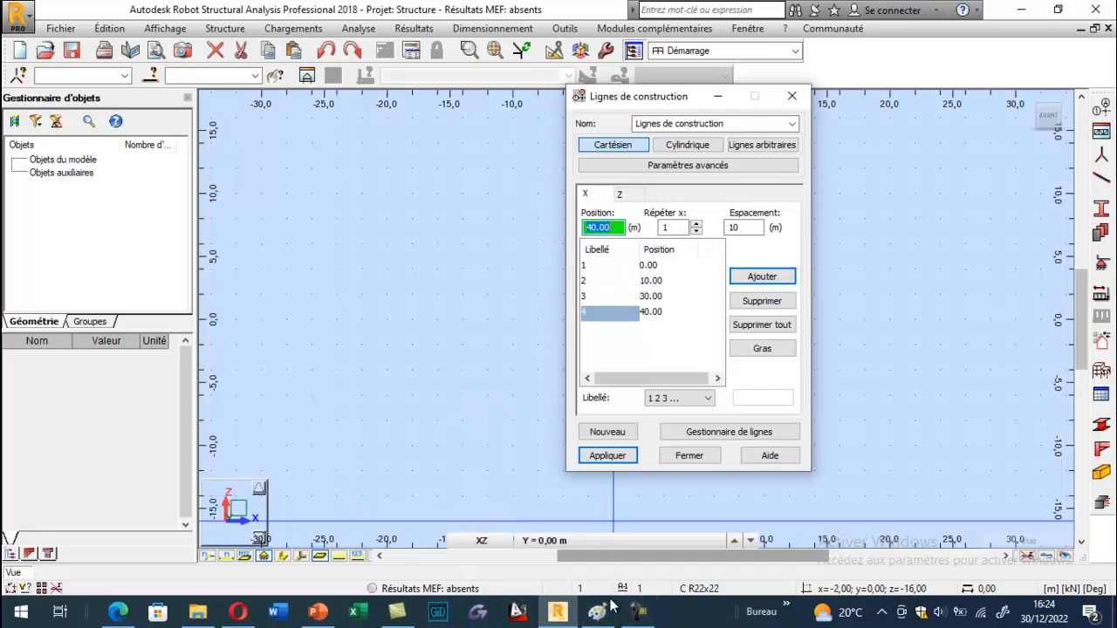
Switch to the Paint reference image and mark the four column axes with vertical brush strokes
{"action": "left_click", "coordinate": [559, 611]}
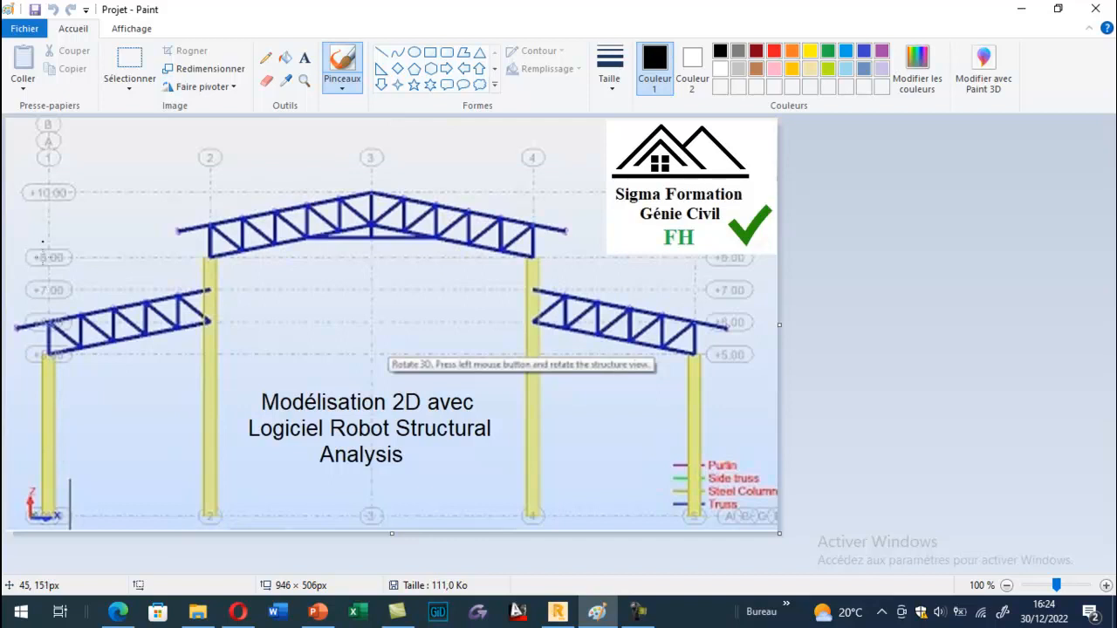
{"action": "left_click_drag", "start_coordinate": [52, 139], "coordinate": [50, 285]}
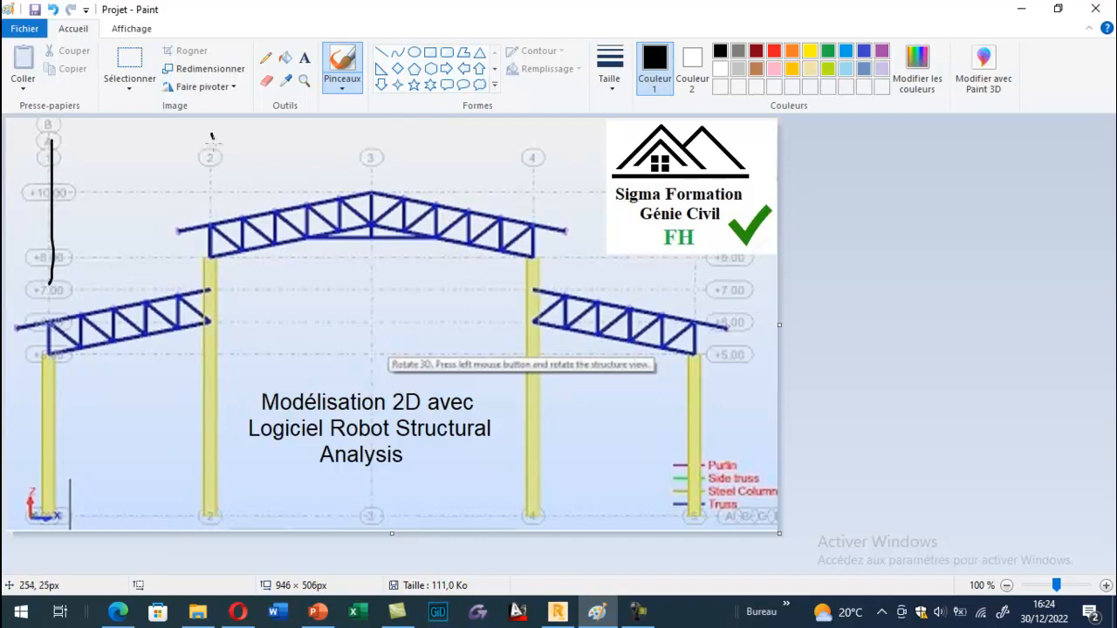
{"action": "left_click_drag", "start_coordinate": [212, 133], "coordinate": [212, 197]}
{"action": "left_click_drag", "start_coordinate": [538, 136], "coordinate": [537, 199]}
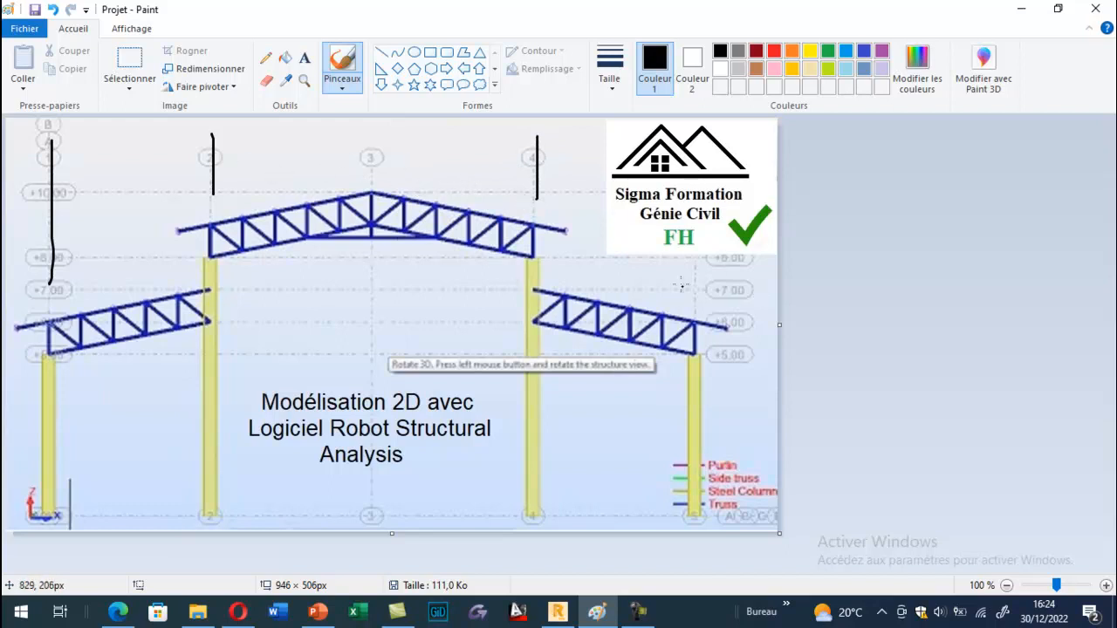
{"action": "left_click_drag", "start_coordinate": [697, 261], "coordinate": [697, 310]}
Back in Robot, label the X construction lines by value (Valeur) and show the Z line definitions
{"action": "left_click", "coordinate": [556, 612]}
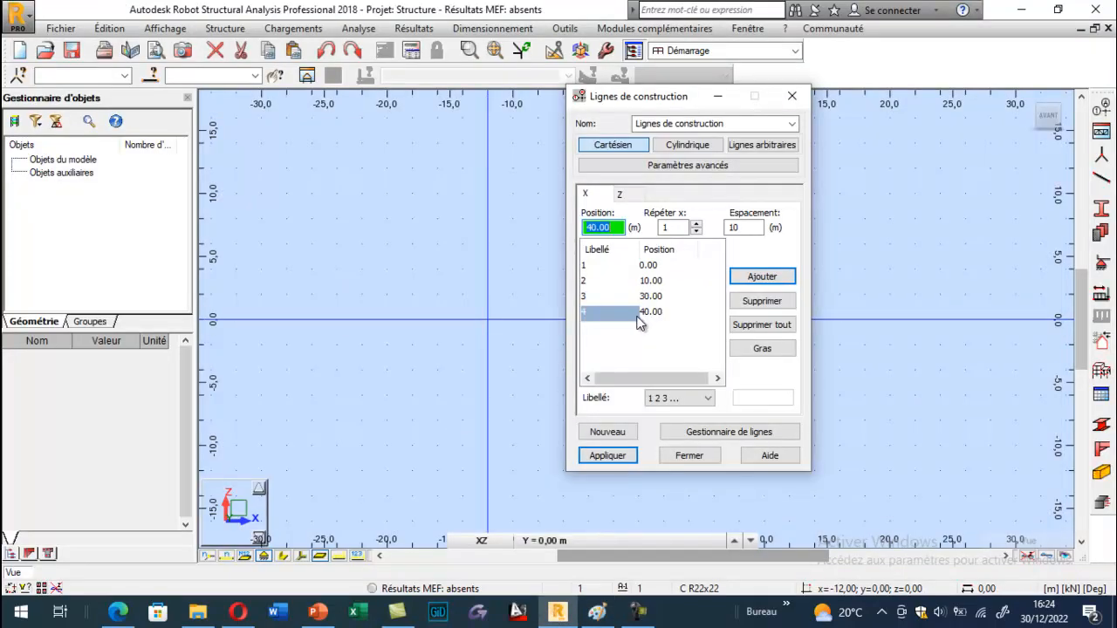
{"action": "left_click", "coordinate": [707, 400]}
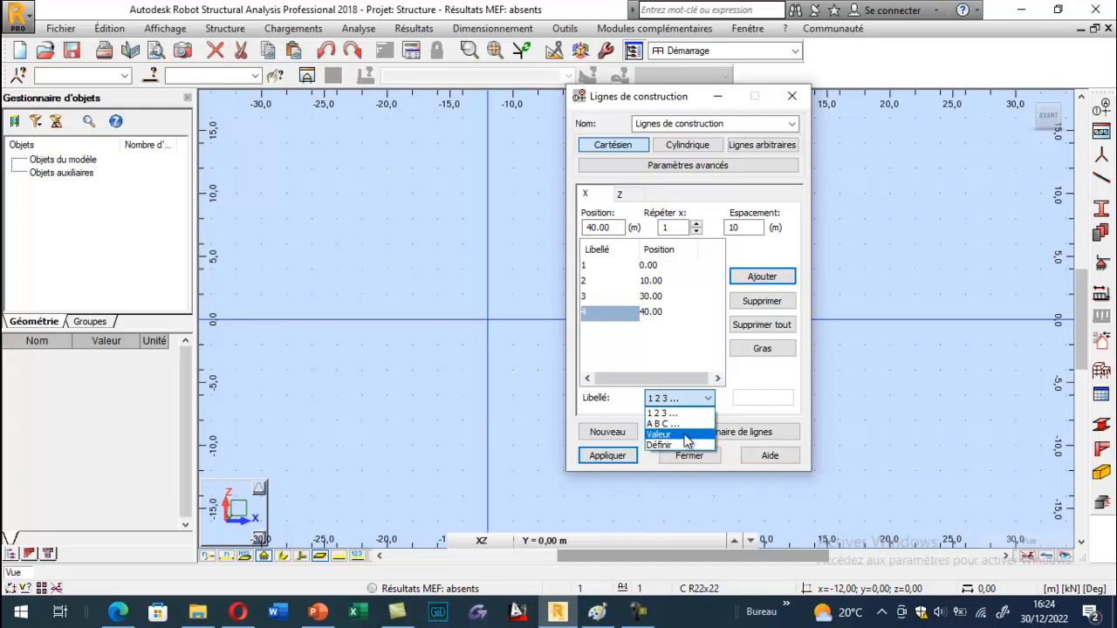
{"action": "left_click", "coordinate": [685, 434]}
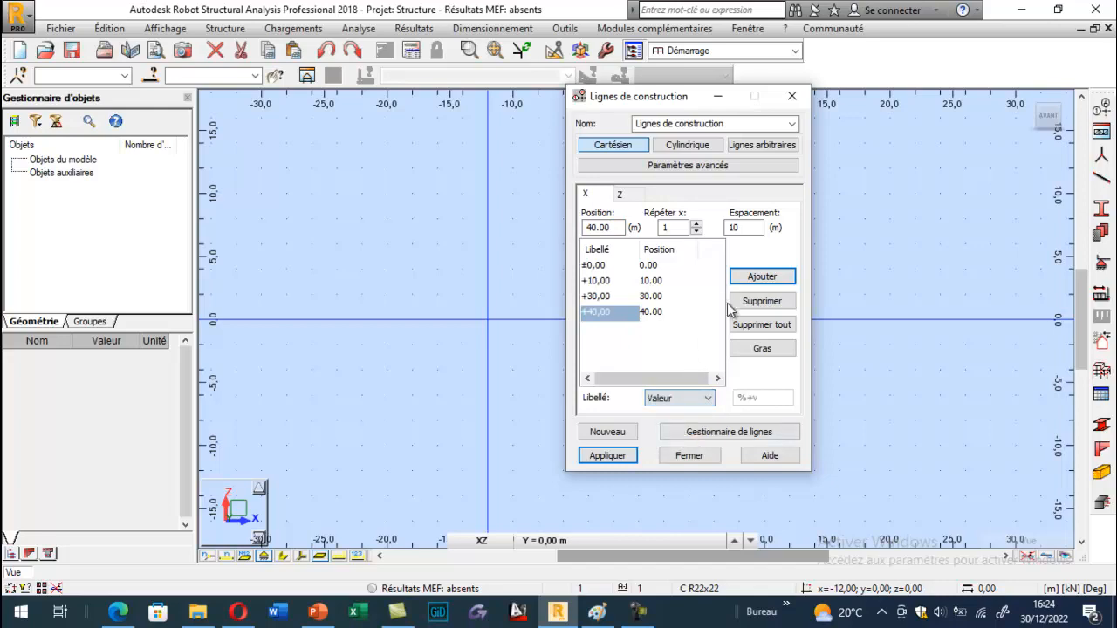
{"action": "left_click", "coordinate": [620, 195]}
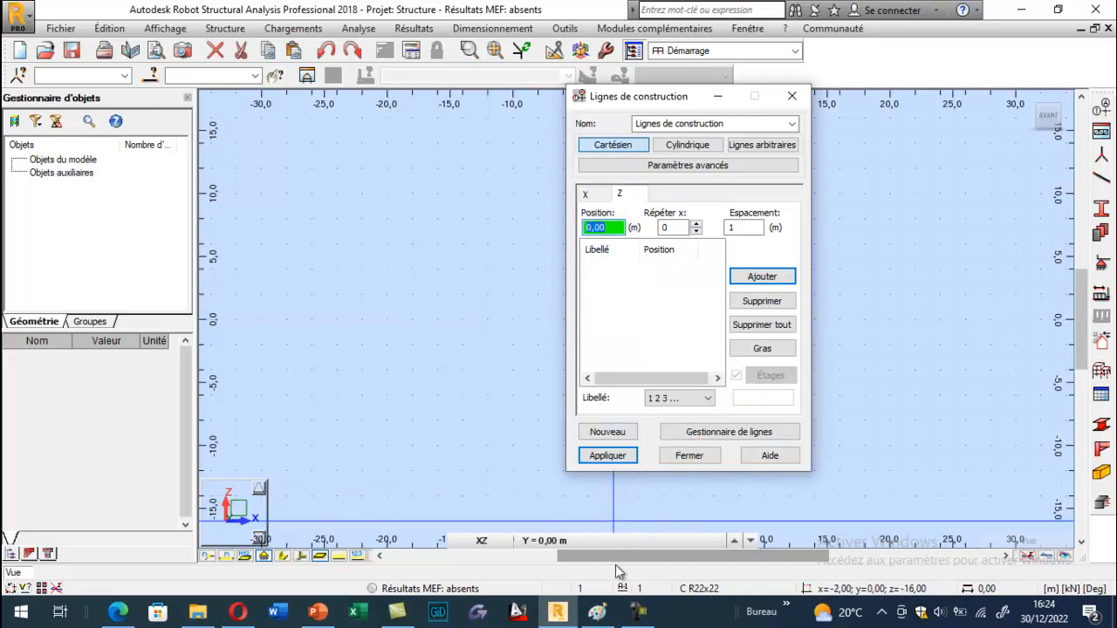
Switch to the Paint reference image and mark the base, +5.00, +8.00 and +10.00 levels with horizontal brush strokes
{"action": "left_click", "coordinate": [598, 611]}
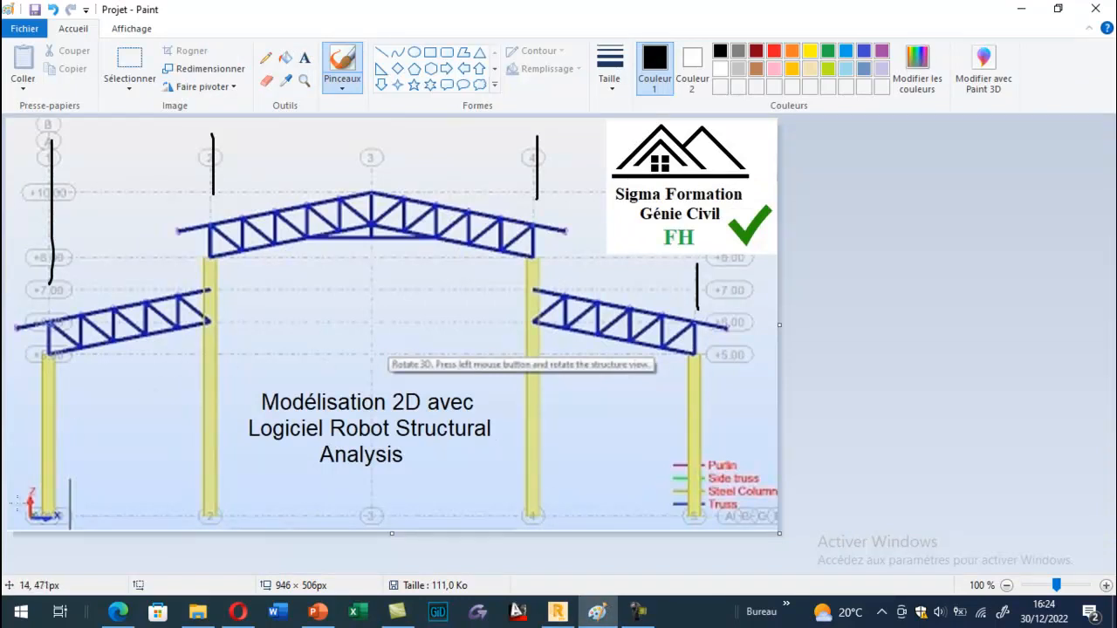
{"action": "left_click_drag", "start_coordinate": [19, 513], "coordinate": [77, 519]}
{"action": "left_click_drag", "start_coordinate": [18, 353], "coordinate": [68, 354]}
{"action": "left_click_drag", "start_coordinate": [128, 262], "coordinate": [193, 261]}
{"action": "left_click_drag", "start_coordinate": [194, 194], "coordinate": [263, 194]}
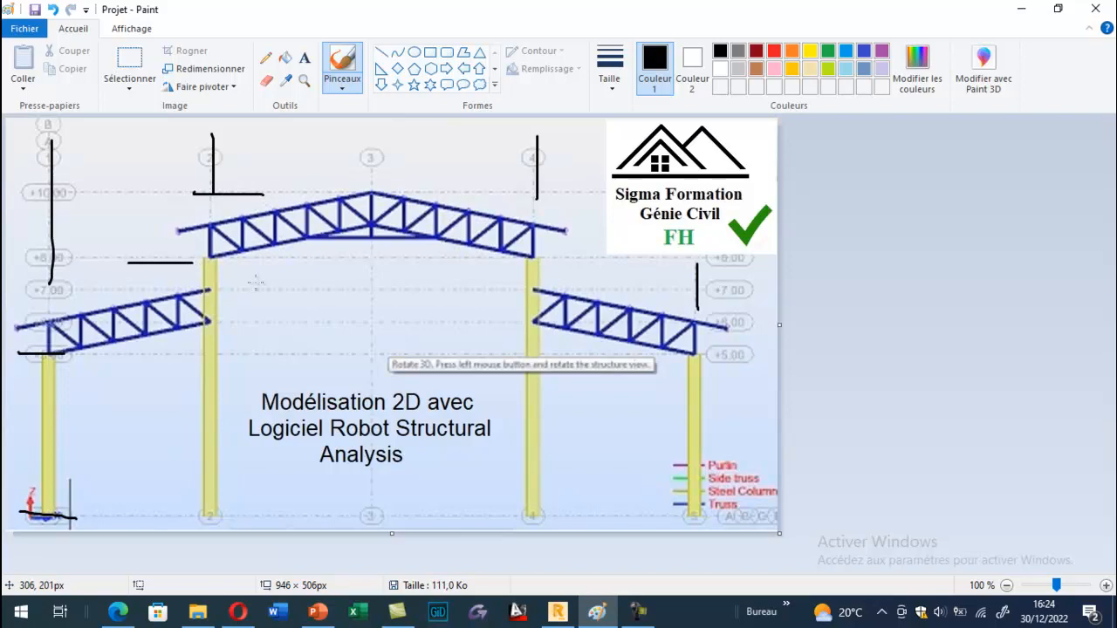
Return to Robot and add Z construction lines at 0 and 5 m, using one repeat with 5 m spacing
{"action": "left_click", "coordinate": [557, 611]}
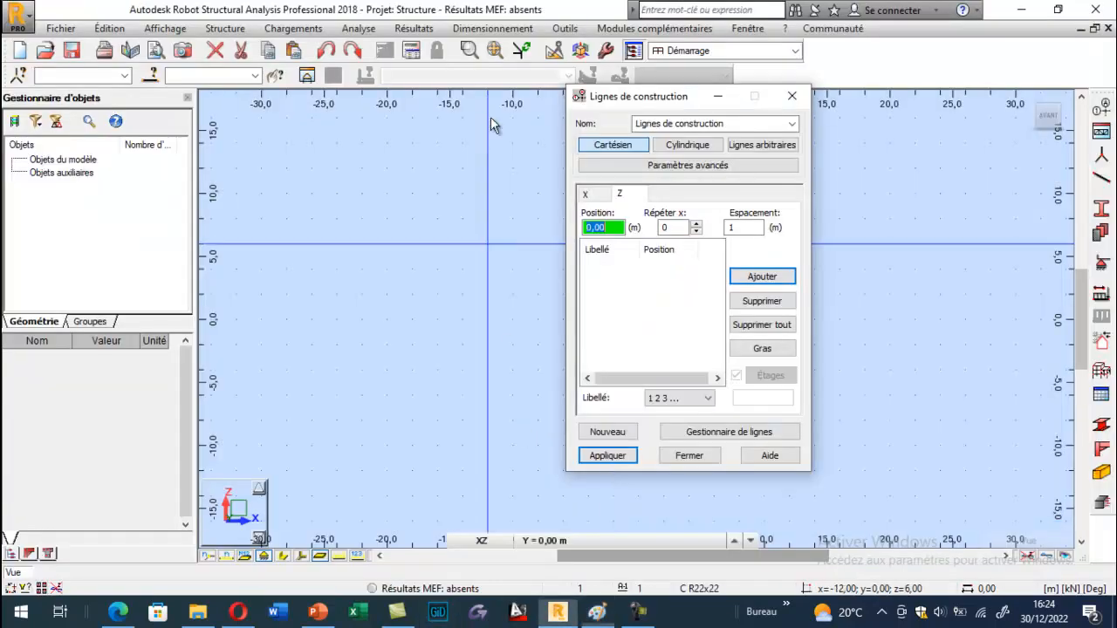
{"action": "left_click", "coordinate": [696, 223]}
{"action": "key", "text": "Tab"}
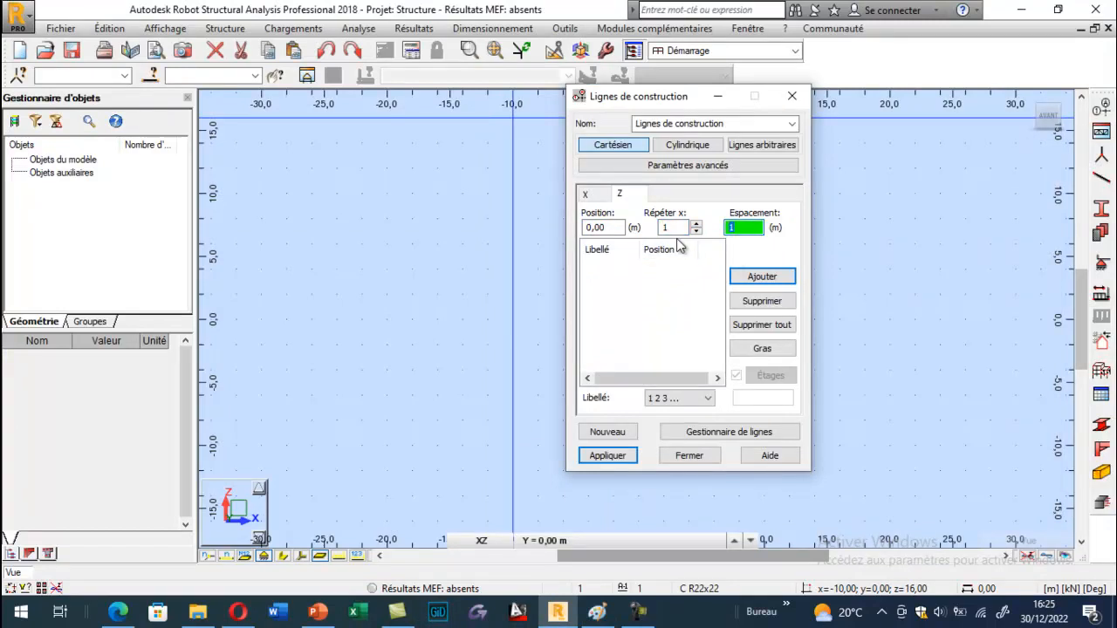
{"action": "left_click", "coordinate": [761, 277]}
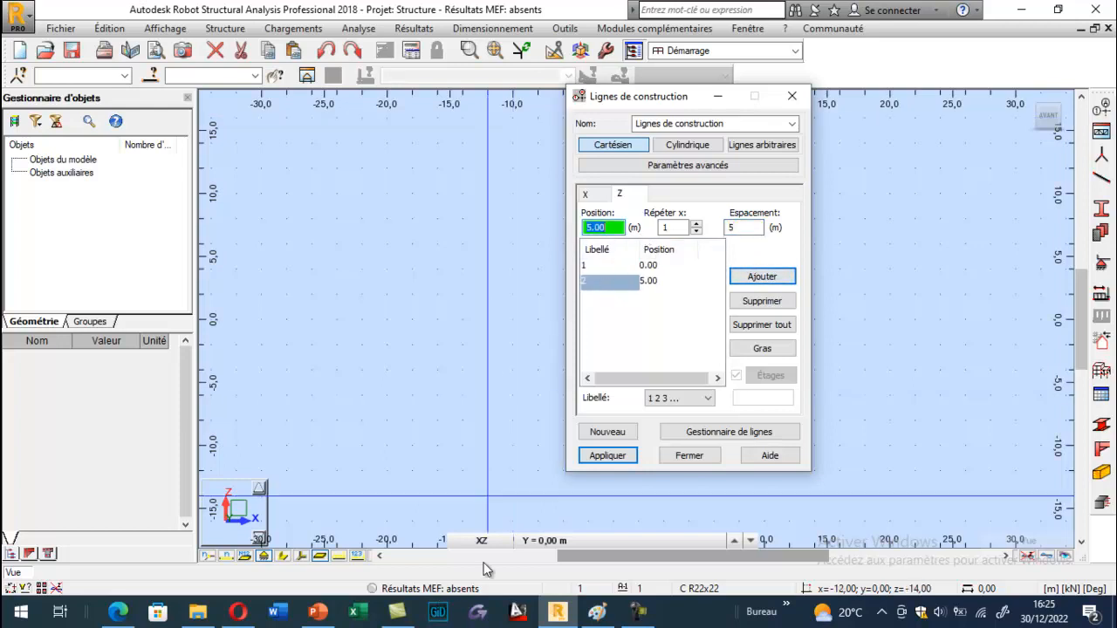
Check the levels on the Paint image, then in Robot add Z construction lines at 8 m and 10 m, using 3 m and 2 m spacings
{"action": "left_click", "coordinate": [596, 611]}
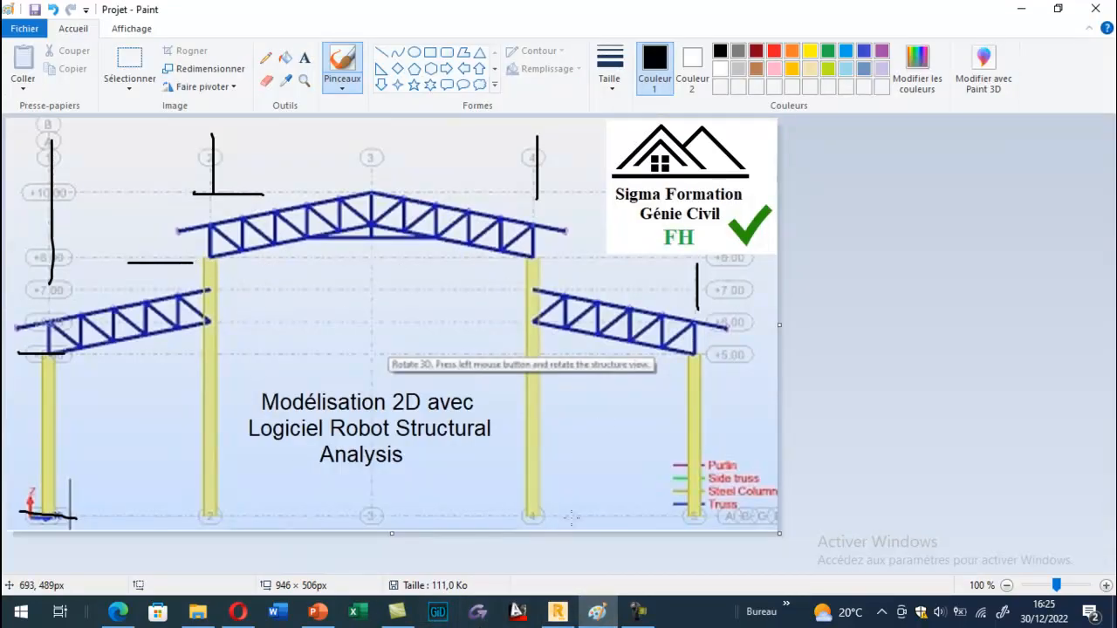
{"action": "left_click", "coordinate": [557, 612]}
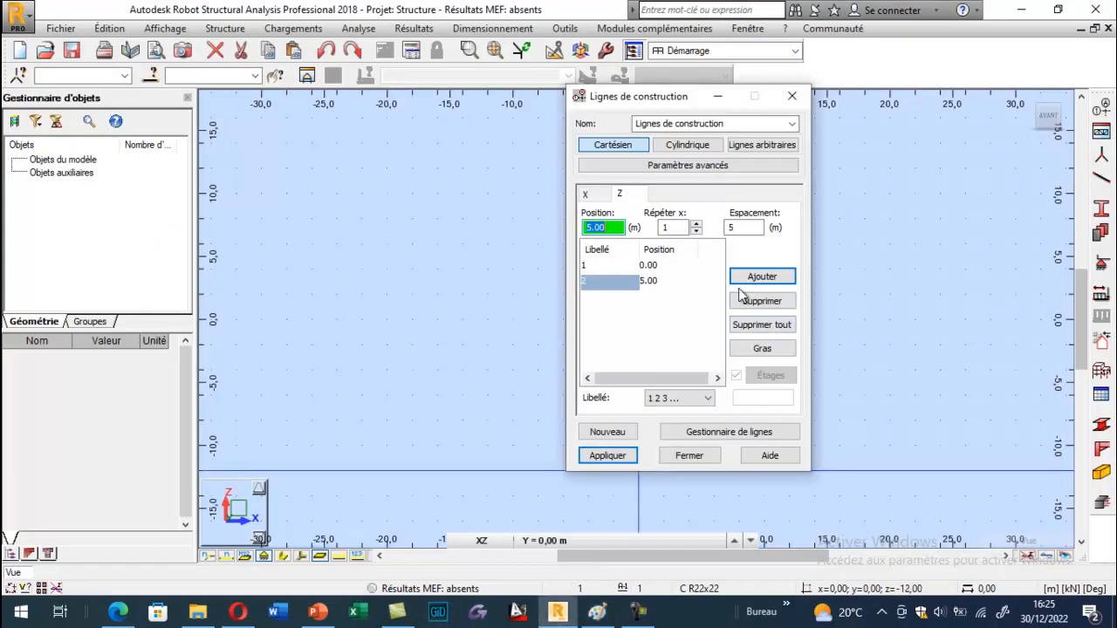
{"action": "left_click", "coordinate": [729, 232]}
{"action": "type", "text": "3"}
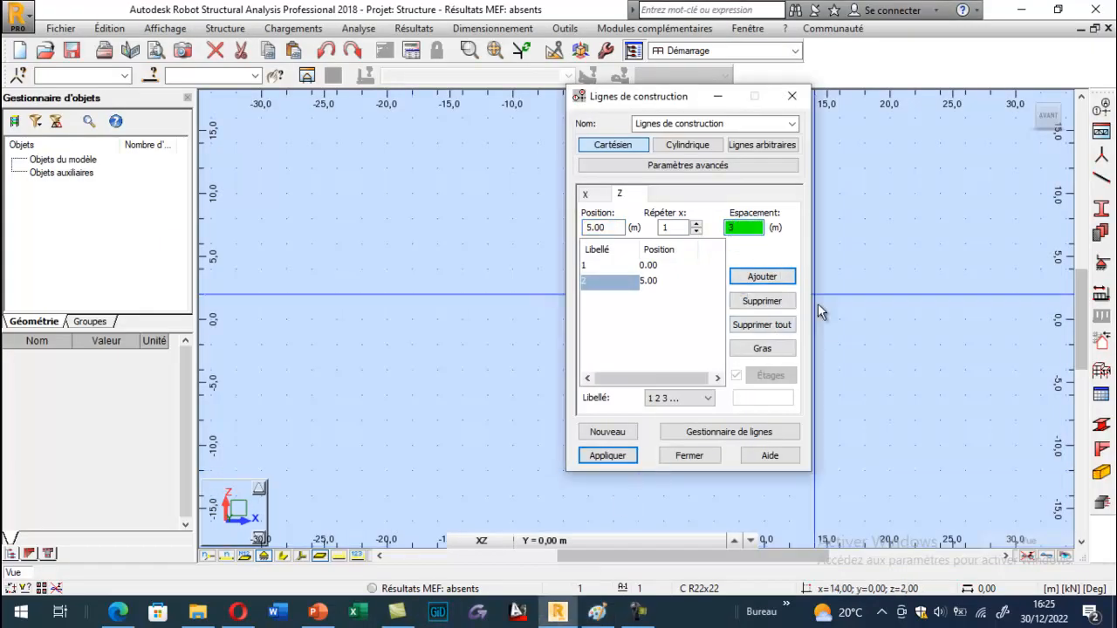
{"action": "left_click", "coordinate": [767, 279]}
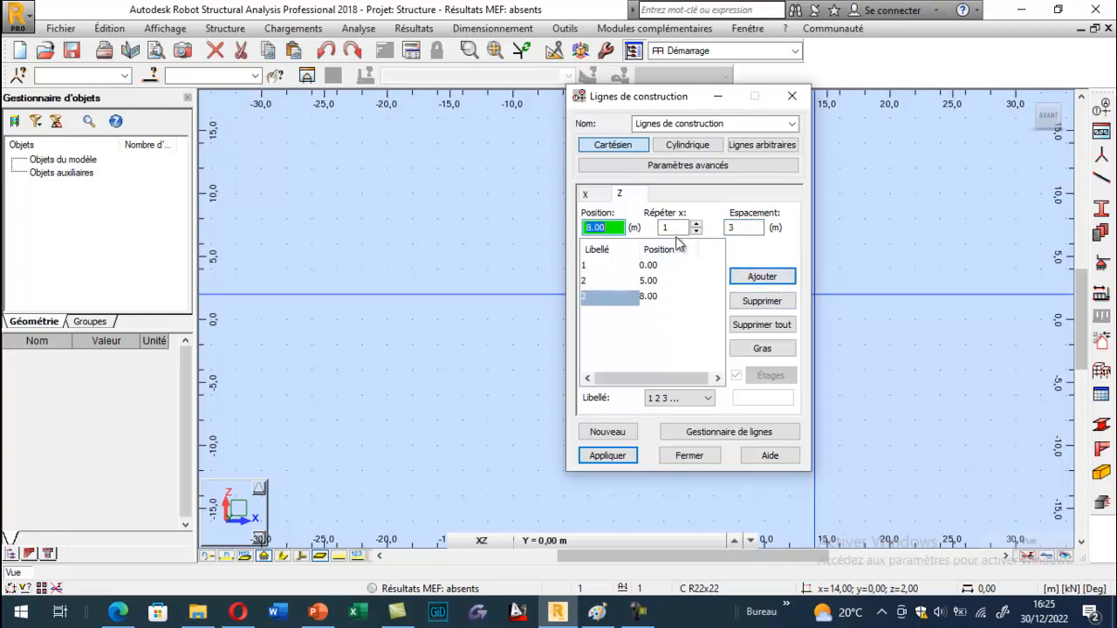
{"action": "left_click", "coordinate": [736, 228]}
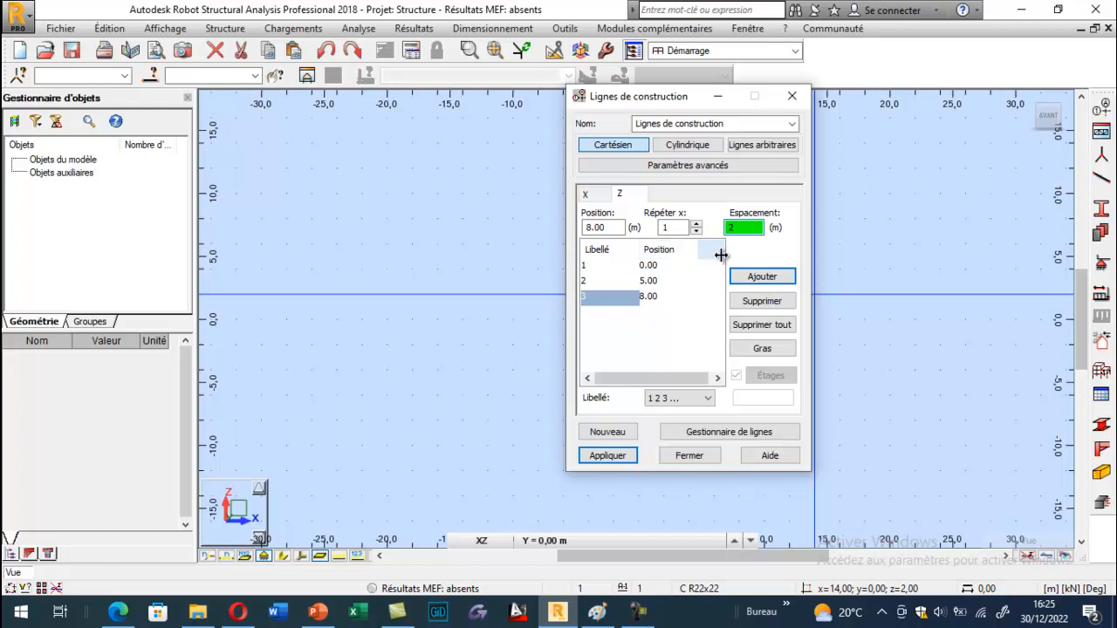
{"action": "left_click", "coordinate": [759, 278]}
Label the Z construction lines by value (Valeur) and apply the construction line grid
{"action": "left_click", "coordinate": [687, 404]}
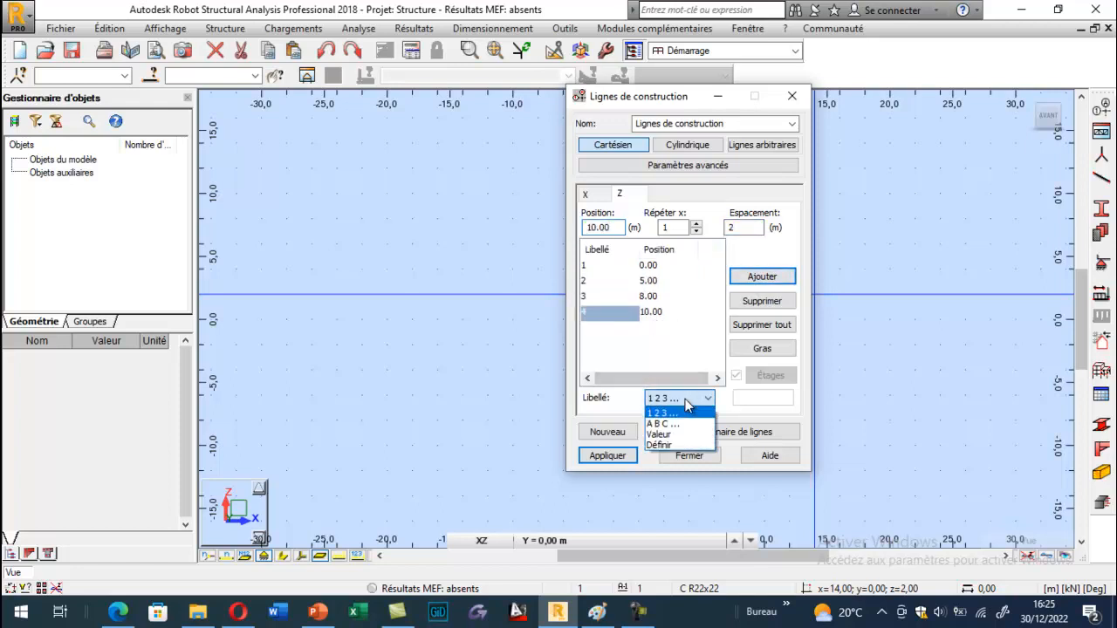
{"action": "left_click", "coordinate": [685, 441]}
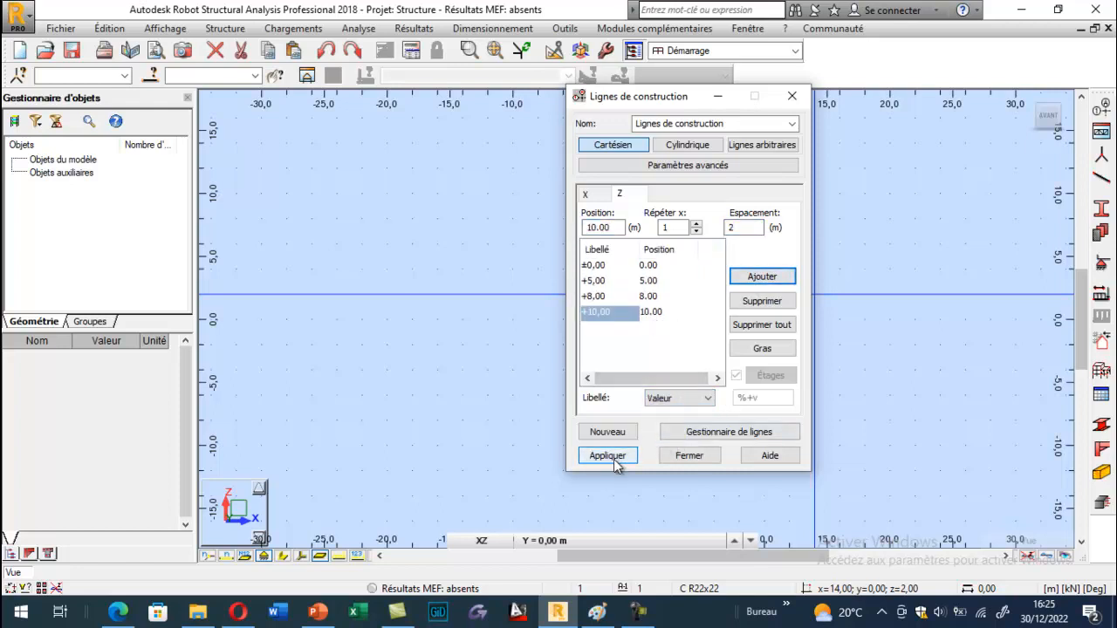
{"action": "left_click", "coordinate": [613, 458]}
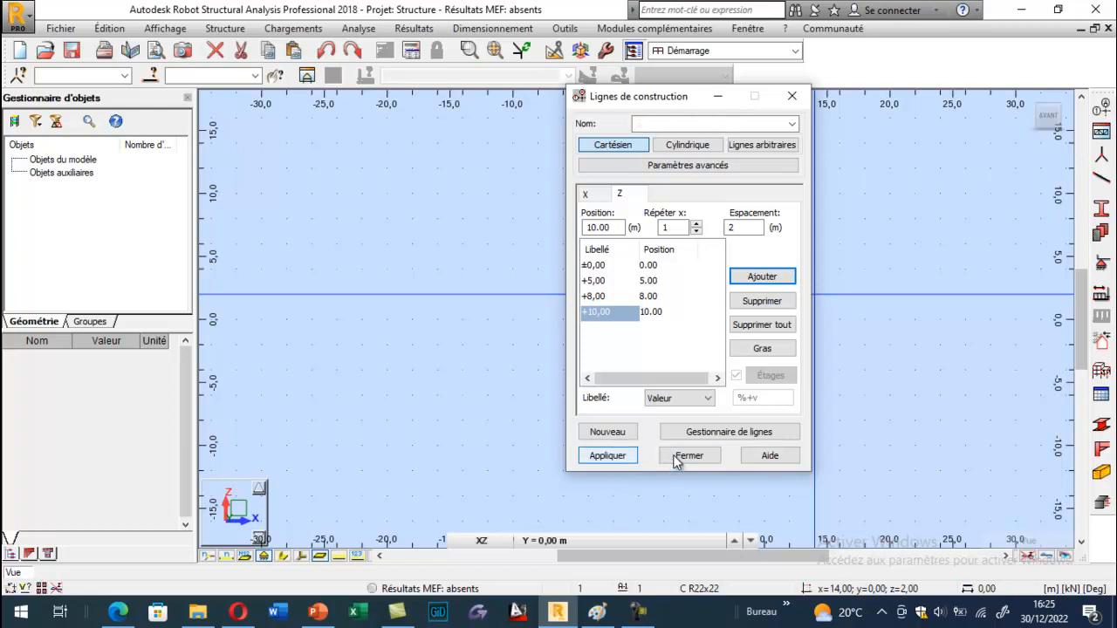
Close the construction line settings, then on the Paint image mark the ridge axis and its 20 m distance from the first column
{"action": "left_click", "coordinate": [677, 455]}
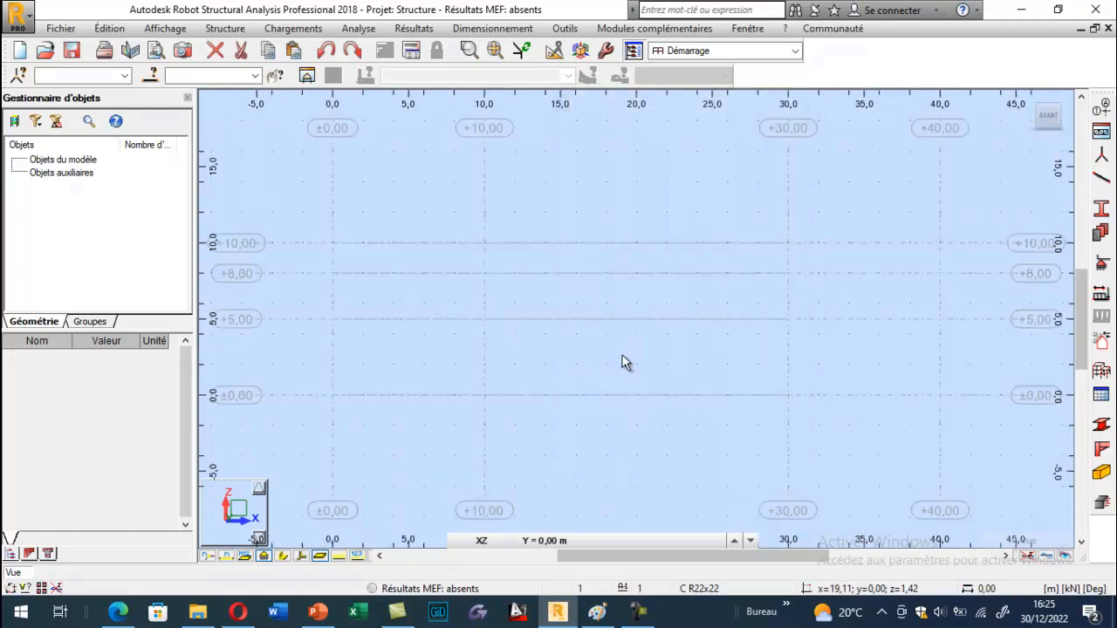
{"action": "scroll", "coordinate": [405, 295], "scroll_direction": "down", "scroll_amount": 1}
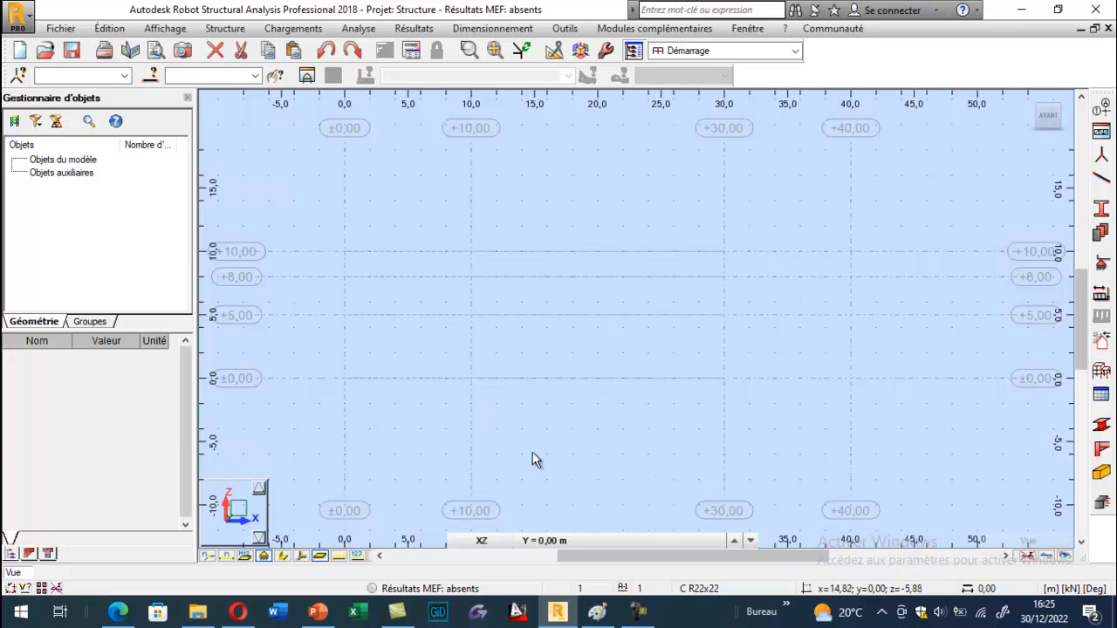
{"action": "left_click", "coordinate": [596, 611]}
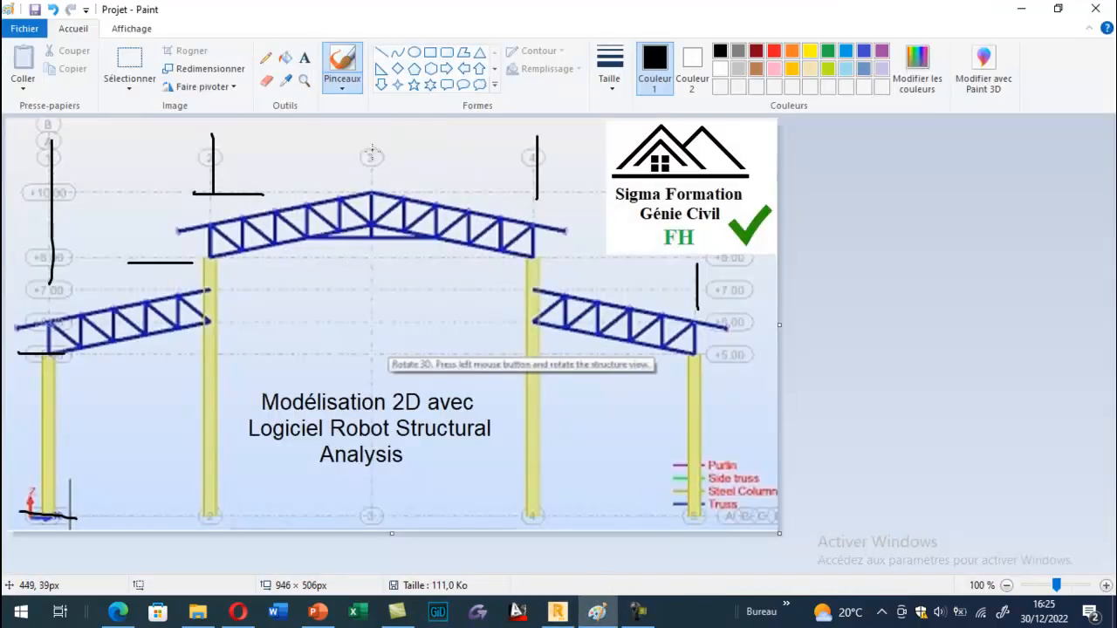
{"action": "left_click_drag", "start_coordinate": [371, 142], "coordinate": [376, 520]}
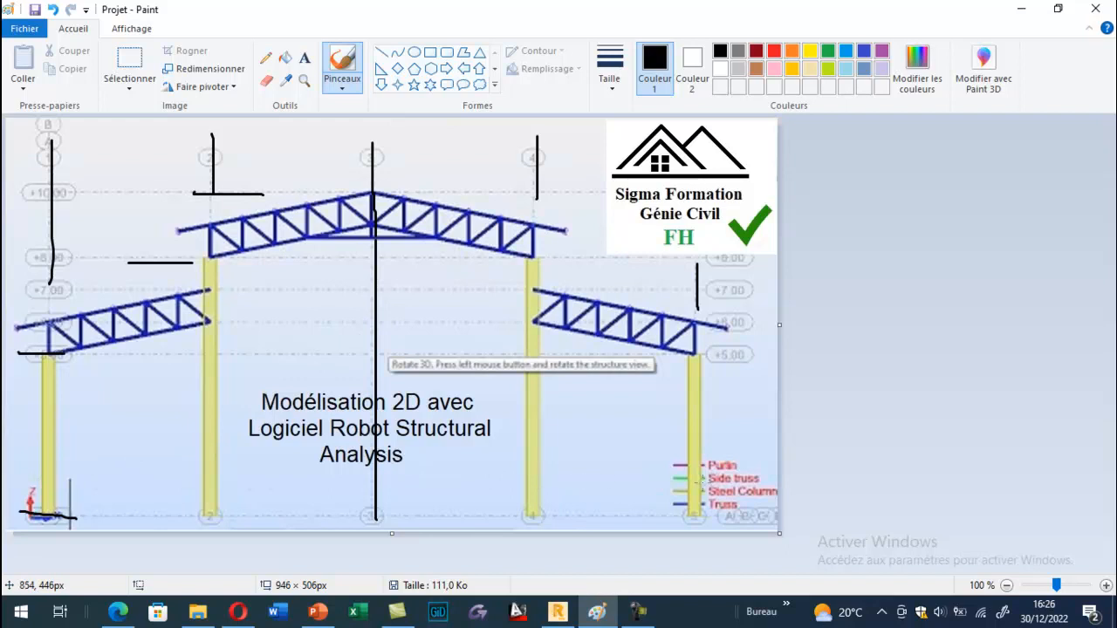
{"action": "mouse_move", "coordinate": [47, 468]}
{"action": "left_mouse_down"}
{"action": "mouse_move", "coordinate": [388, 485]}
{"action": "mouse_move", "coordinate": [371, 494]}
{"action": "left_mouse_up"}
{"action": "mouse_move", "coordinate": [71, 455]}
{"action": "left_mouse_down"}
{"action": "mouse_move", "coordinate": [59, 461]}
{"action": "mouse_move", "coordinate": [84, 480]}
{"action": "left_mouse_up"}
{"action": "mouse_move", "coordinate": [129, 417]}
{"action": "left_mouse_down"}
{"action": "mouse_move", "coordinate": [94, 441]}
{"action": "mouse_move", "coordinate": [118, 450]}
{"action": "left_mouse_up"}
{"action": "mouse_move", "coordinate": [118, 430]}
{"action": "left_mouse_down"}
{"action": "mouse_move", "coordinate": [122, 450]}
{"action": "mouse_move", "coordinate": [152, 441]}
{"action": "left_mouse_up"}
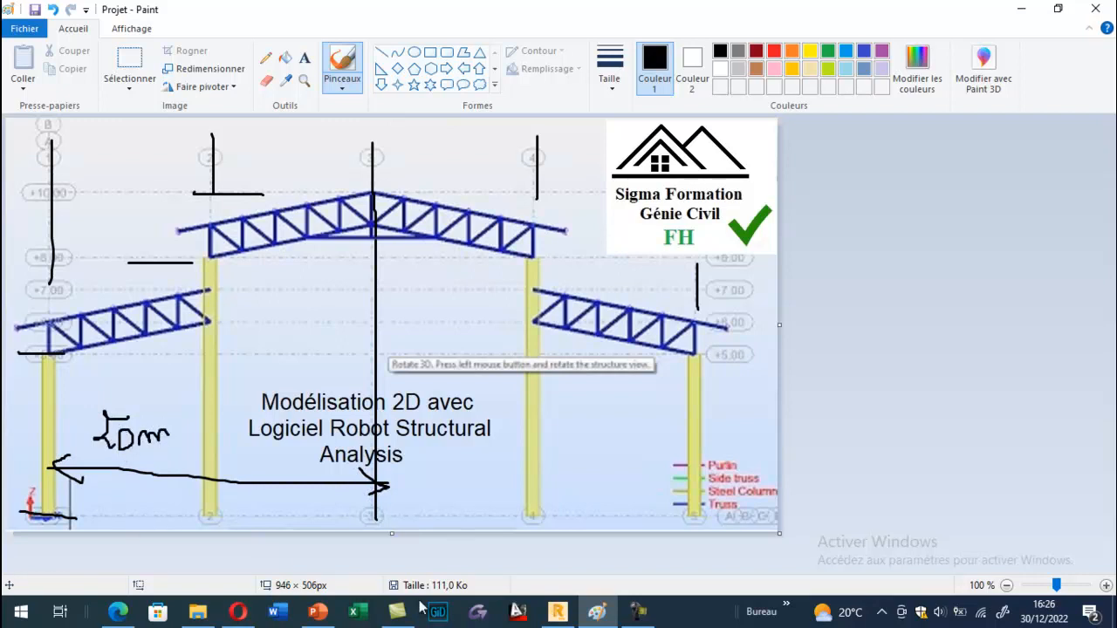
Return to Robot and add an X construction line at 20 m, using one repeat with 20 m spacing from 0
{"action": "left_click", "coordinate": [557, 611]}
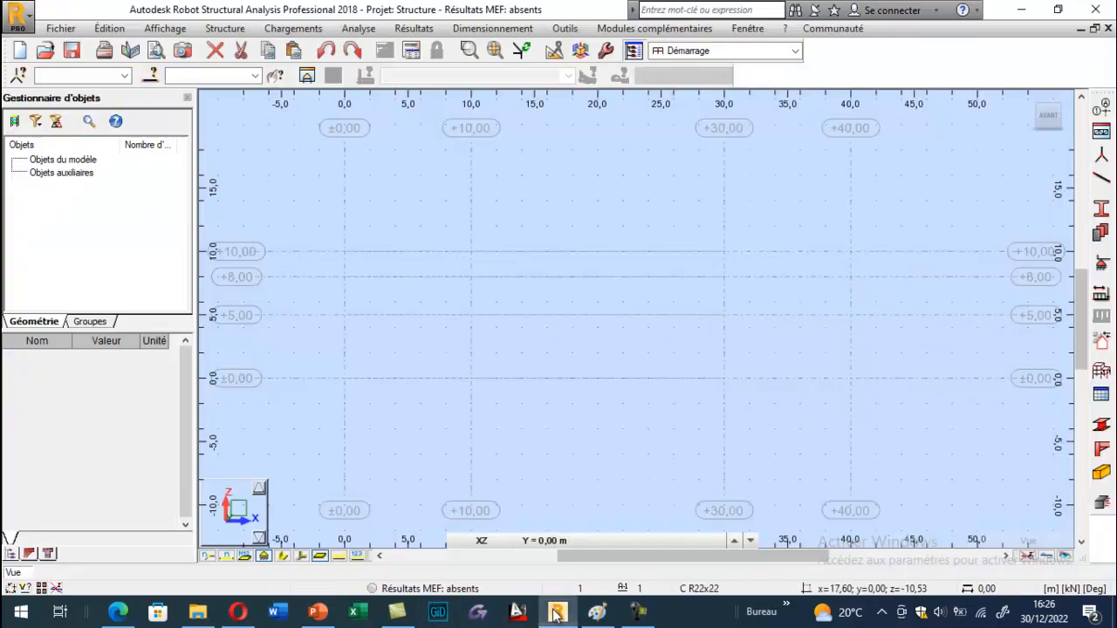
{"action": "left_click", "coordinate": [1101, 131]}
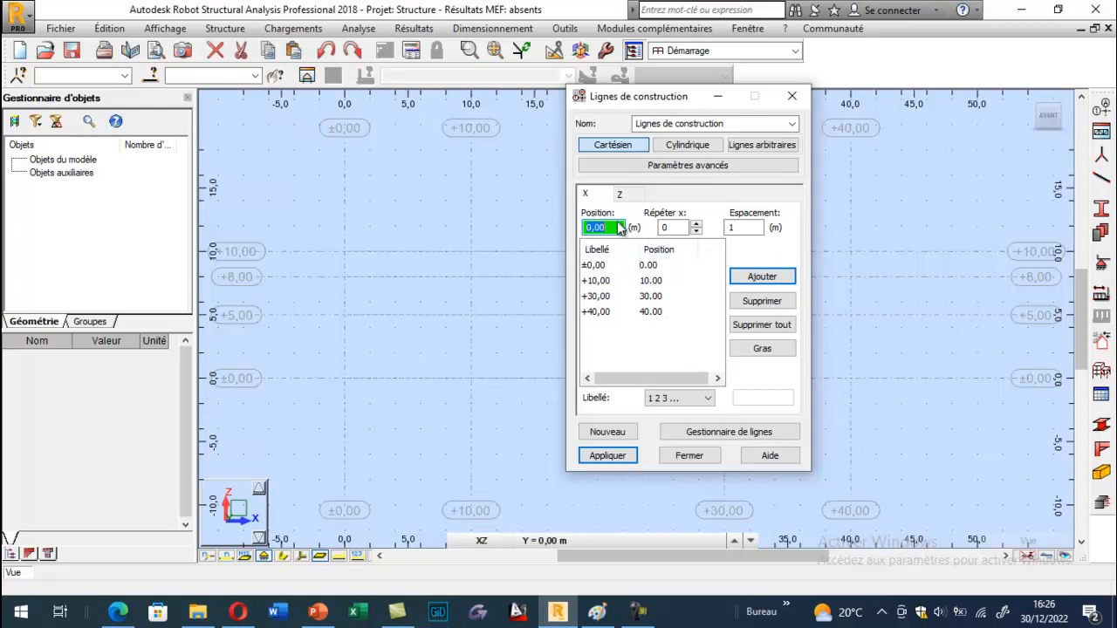
{"action": "left_click", "coordinate": [697, 225]}
{"action": "key", "text": "Tab"}
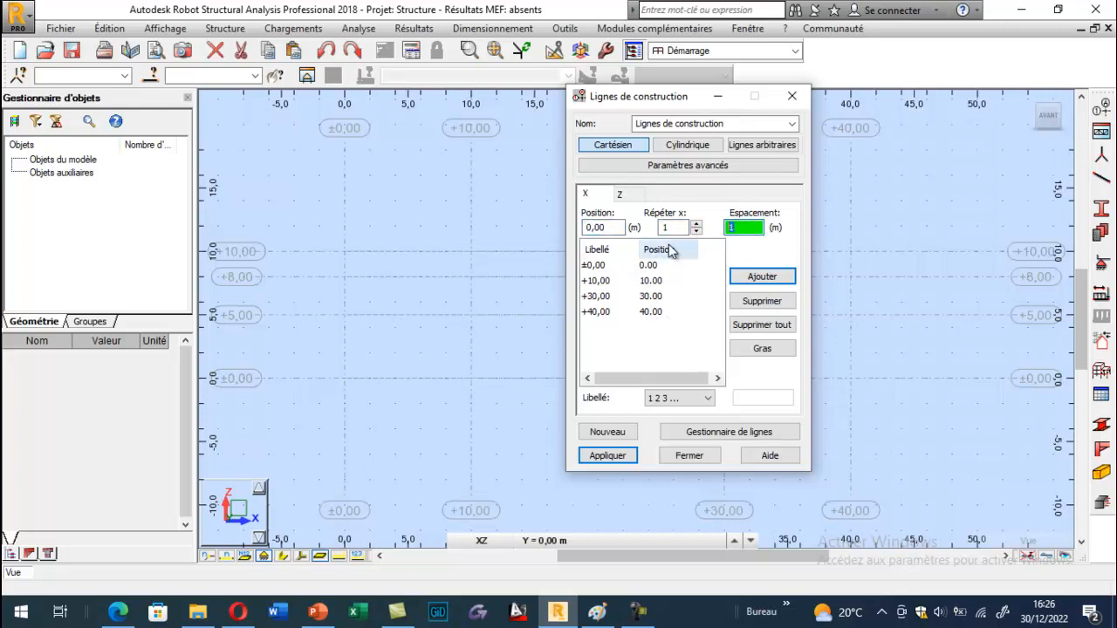
{"action": "type", "text": "20"}
{"action": "left_click", "coordinate": [744, 279]}
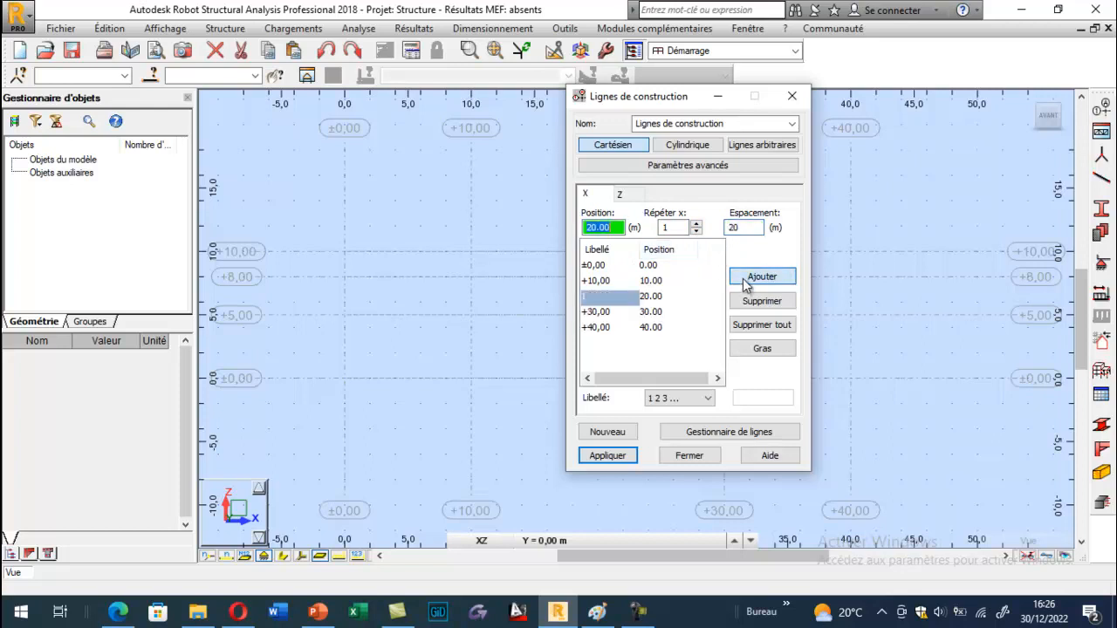
Set the X construction line labelling to Valeur, apply the grid and close its settings
{"action": "left_click", "coordinate": [681, 399]}
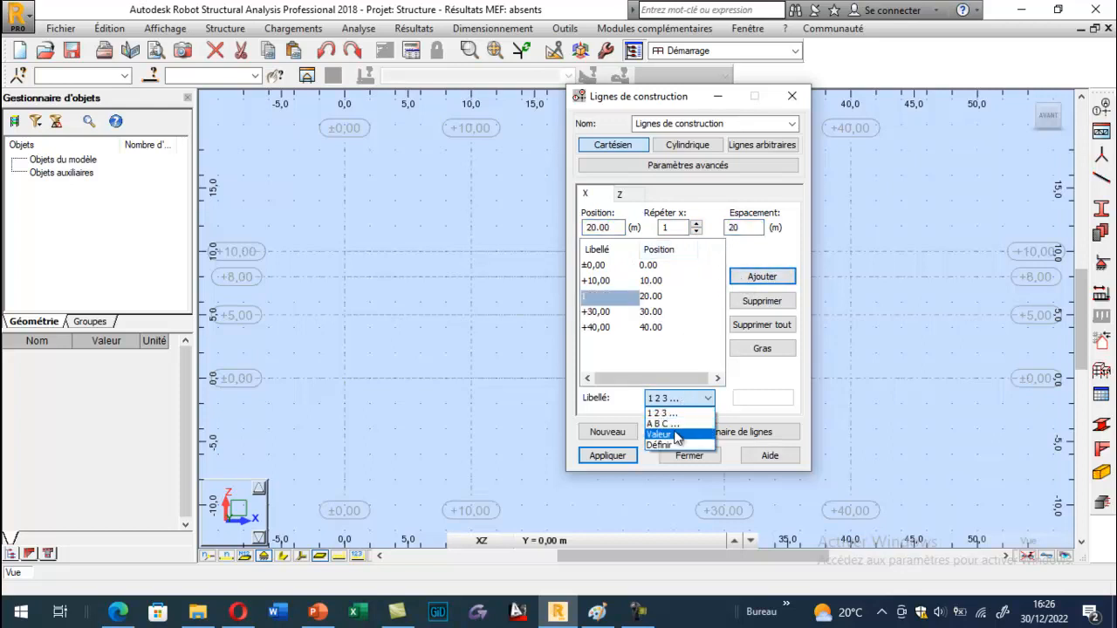
{"action": "left_click", "coordinate": [661, 433]}
{"action": "left_click", "coordinate": [607, 456]}
{"action": "left_click", "coordinate": [685, 458]}
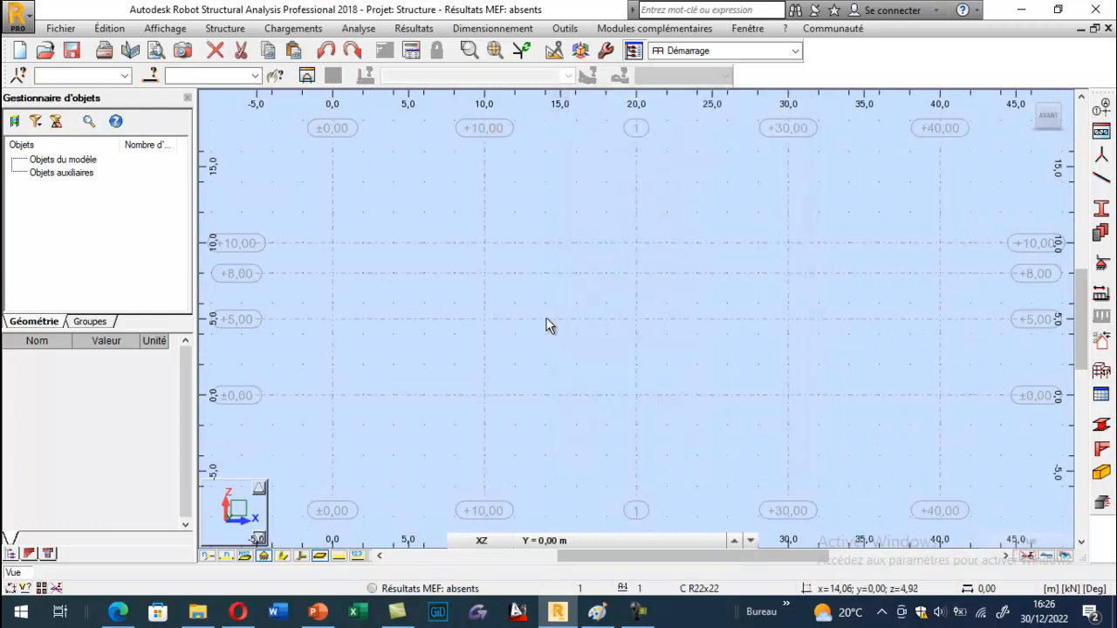
Start defining bars and assign them a new steel section HEA 400 from the OTUA database's HEA family
{"action": "left_click", "coordinate": [1101, 177]}
{"action": "left_click_drag", "start_coordinate": [655, 103], "coordinate": [140, 112]}
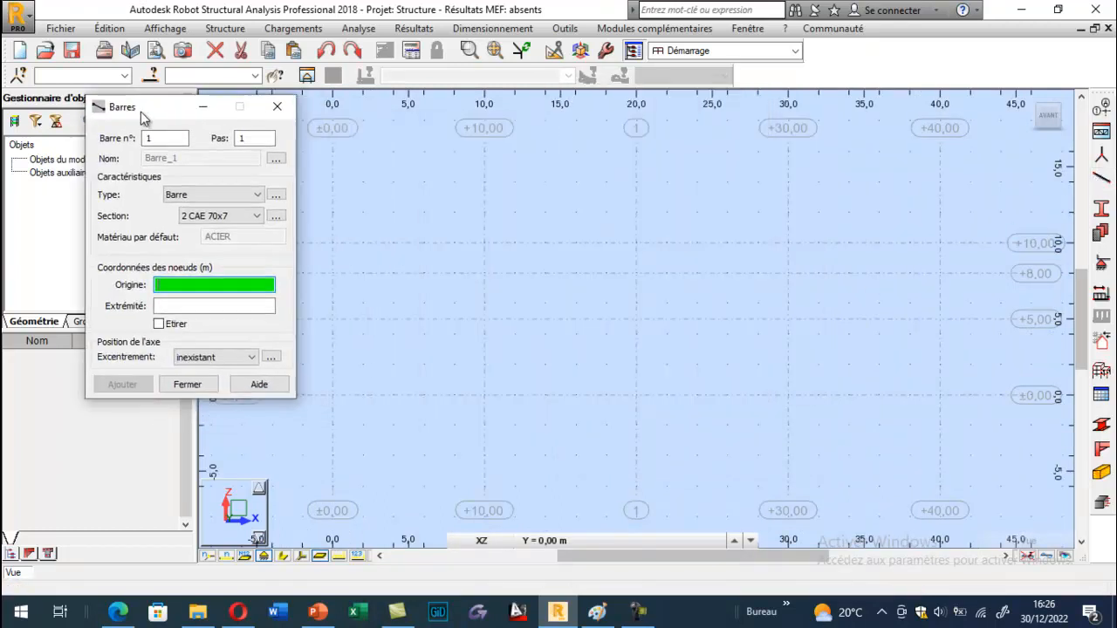
{"action": "left_click", "coordinate": [276, 215]}
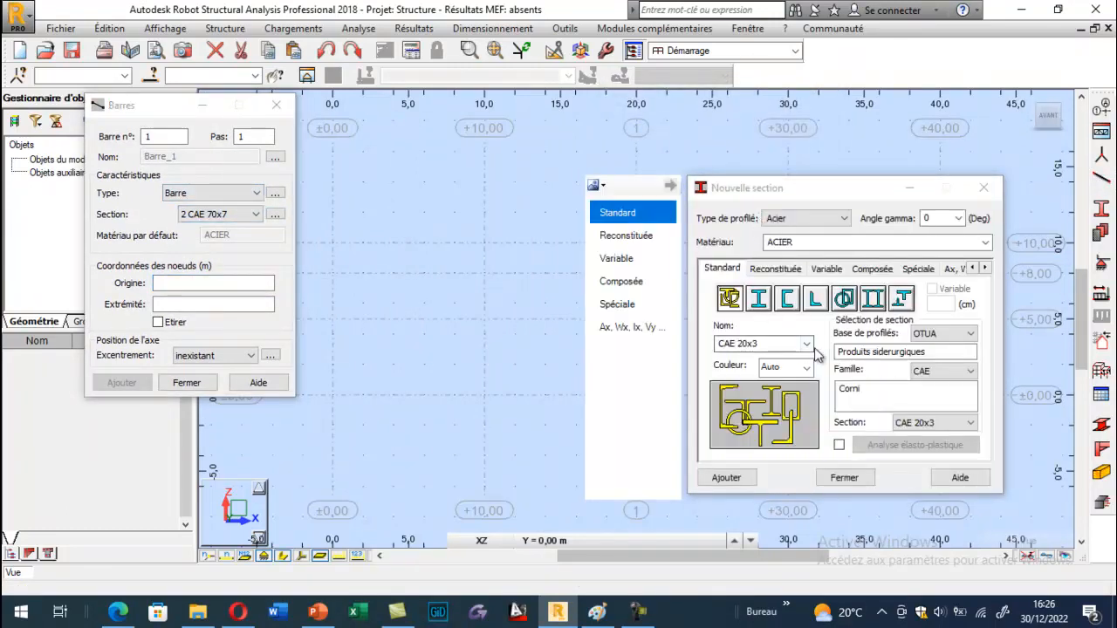
{"action": "left_click", "coordinate": [960, 374]}
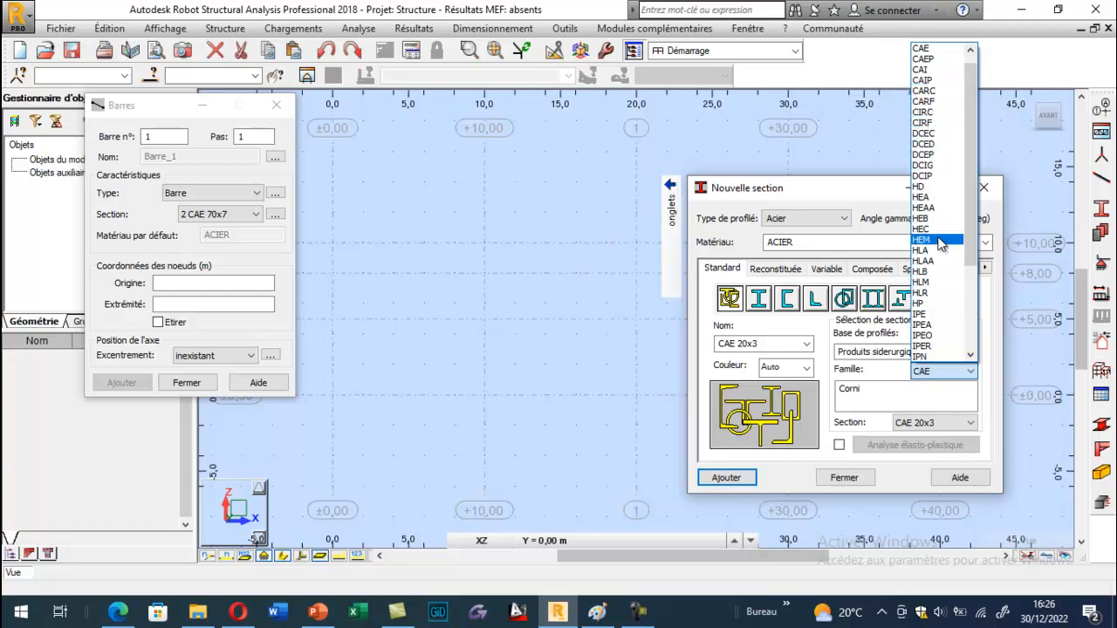
{"action": "left_click", "coordinate": [923, 197]}
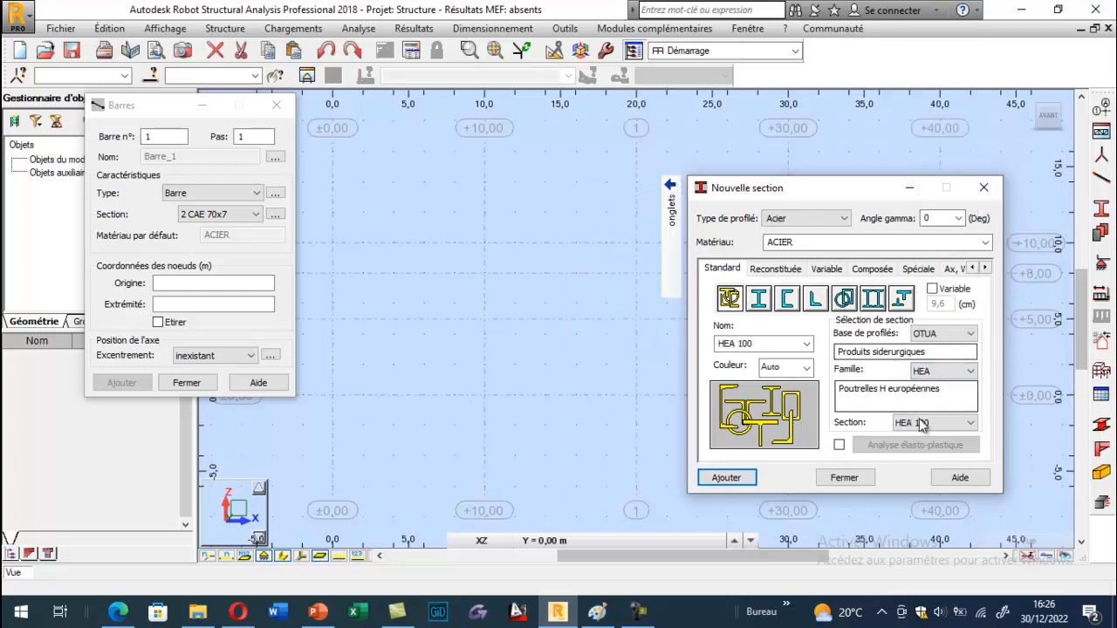
{"action": "left_click", "coordinate": [932, 422]}
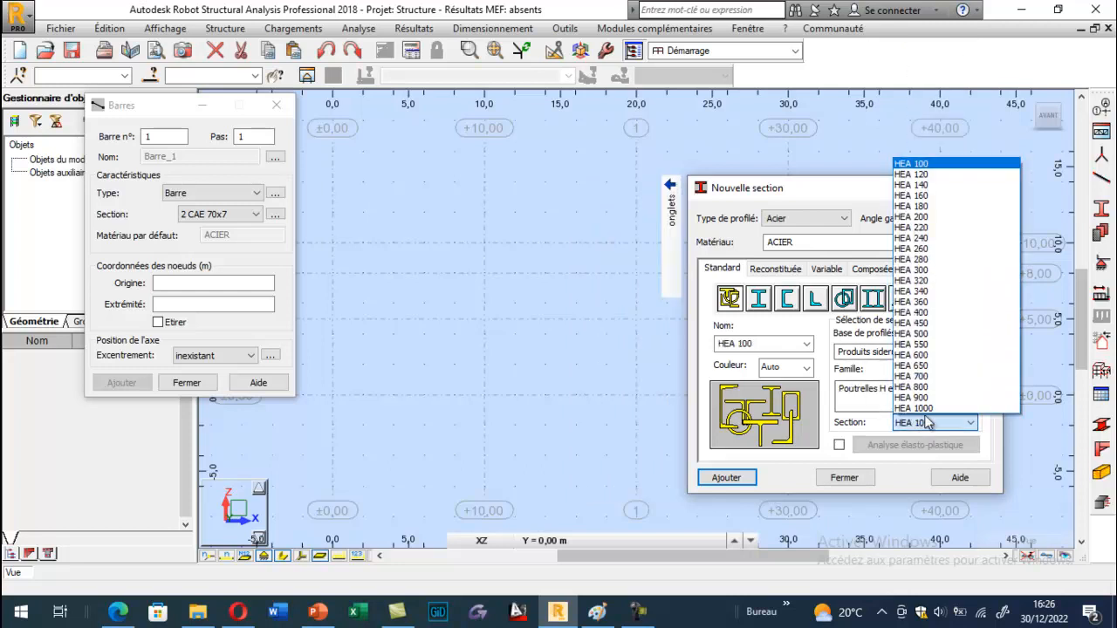
{"action": "left_click", "coordinate": [947, 311]}
{"action": "left_click", "coordinate": [726, 477]}
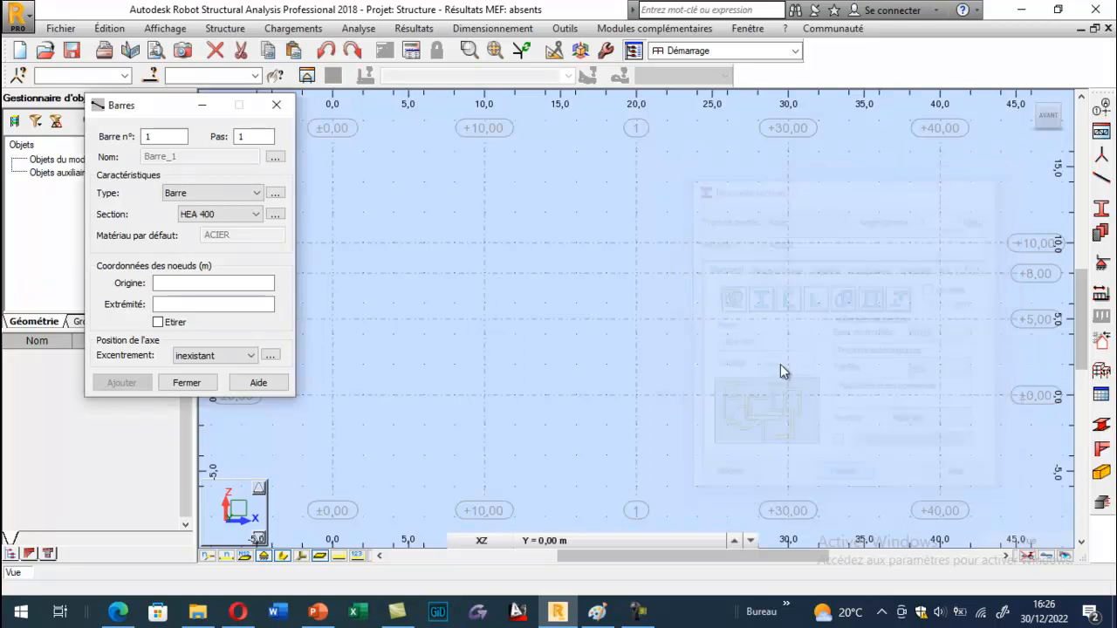
Draw the two outer HEA 400 columns at X = 0 and X = 40 m, from Z = 0 to 5 m
{"action": "left_click", "coordinate": [401, 385]}
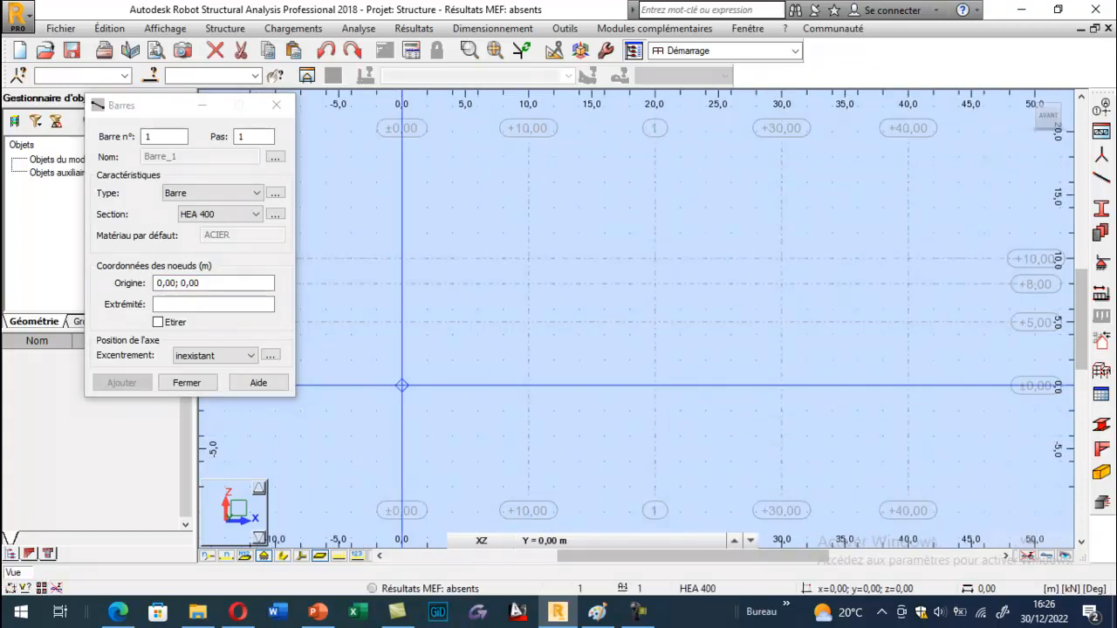
{"action": "left_click", "coordinate": [402, 323]}
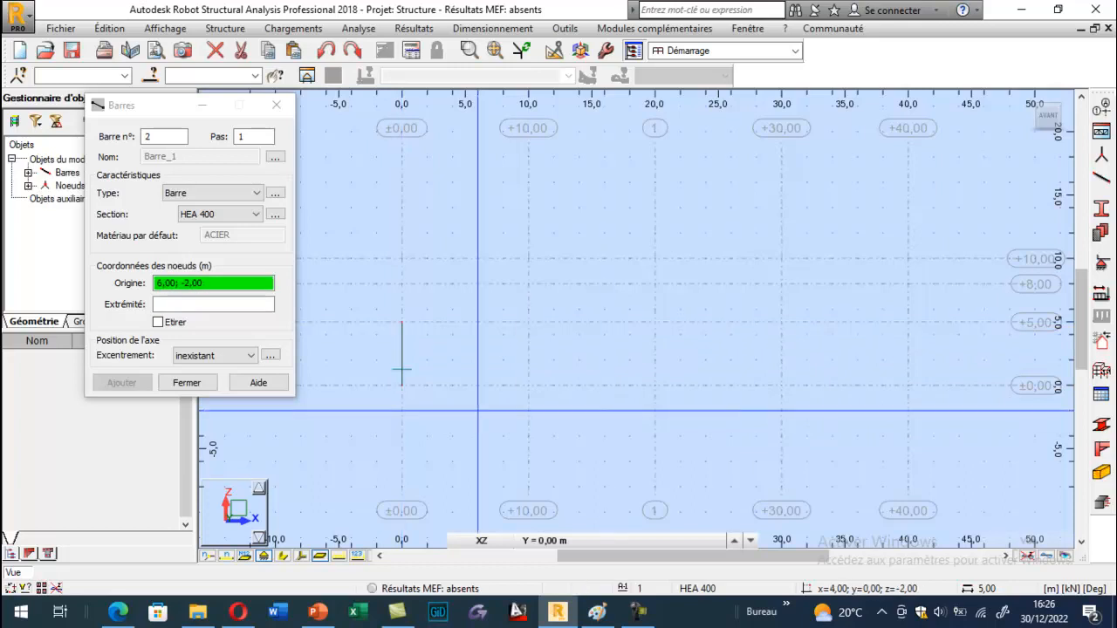
{"action": "scroll", "coordinate": [462, 410], "scroll_direction": "down", "scroll_amount": 1}
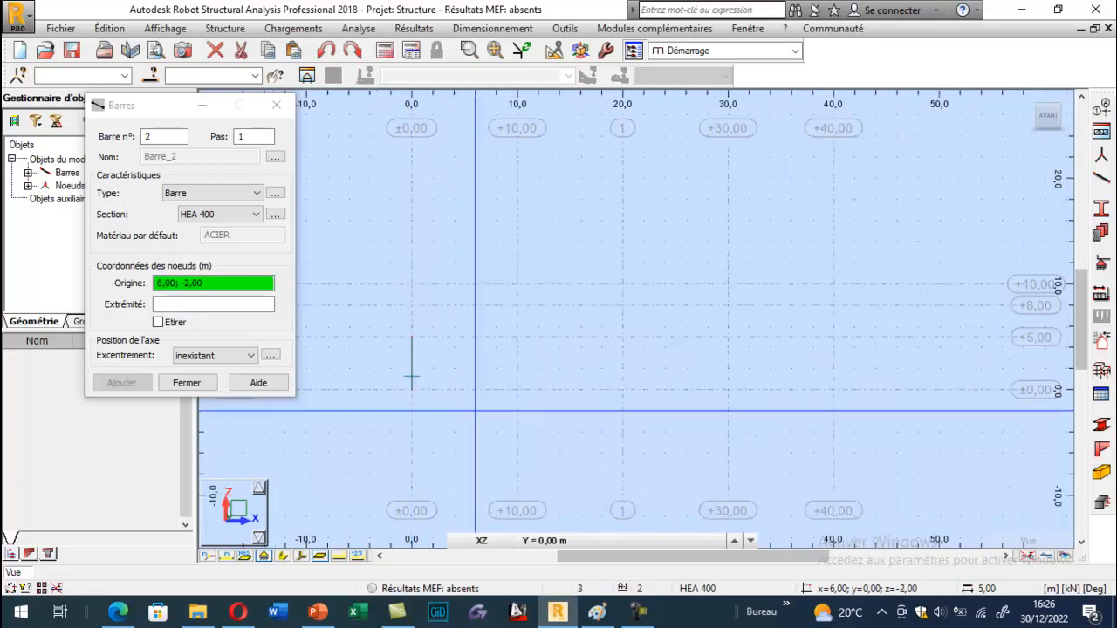
{"action": "left_click", "coordinate": [833, 390]}
{"action": "left_click", "coordinate": [833, 338]}
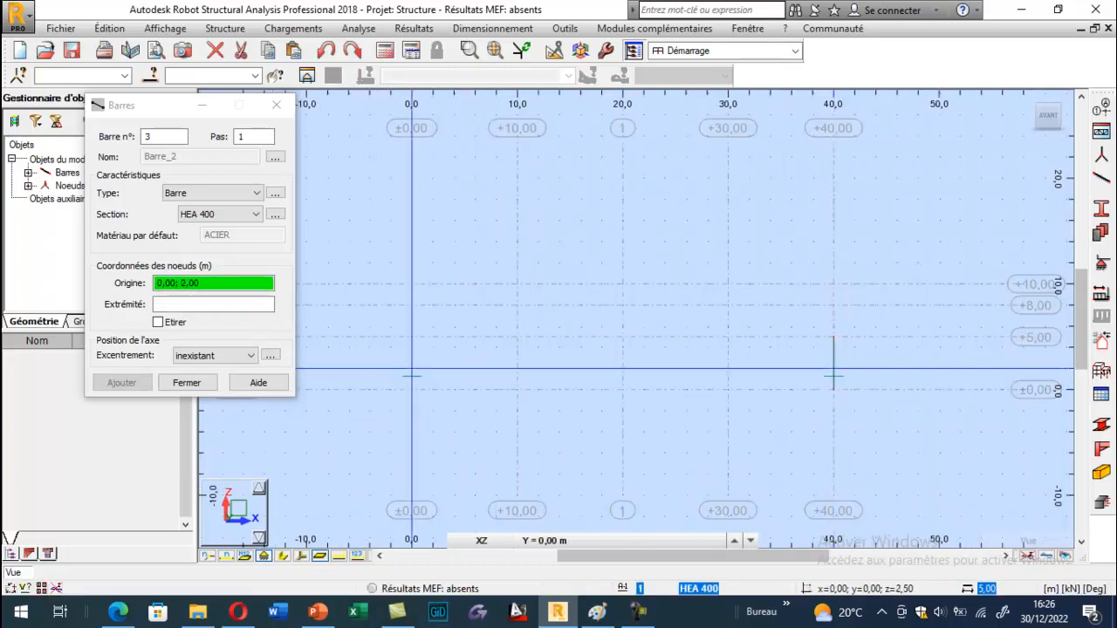
Check the Paint image, then in Robot draw the inner columns at X = 10 and 30 m, from Z = 0 to 8 m
{"action": "left_click", "coordinate": [597, 612]}
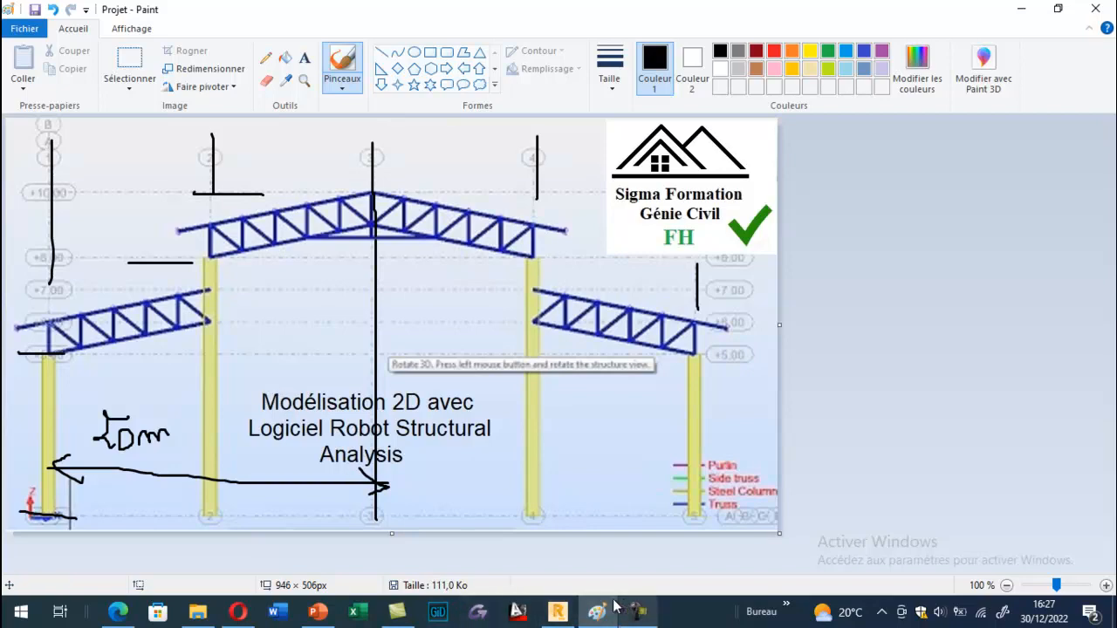
{"action": "left_click", "coordinate": [557, 612]}
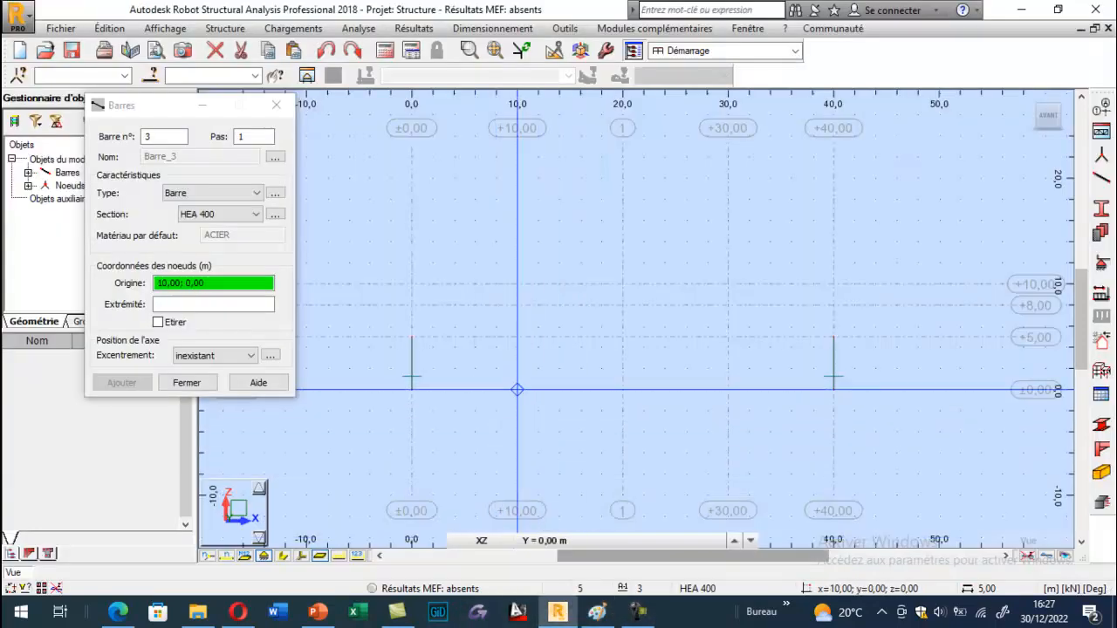
{"action": "left_click", "coordinate": [517, 389]}
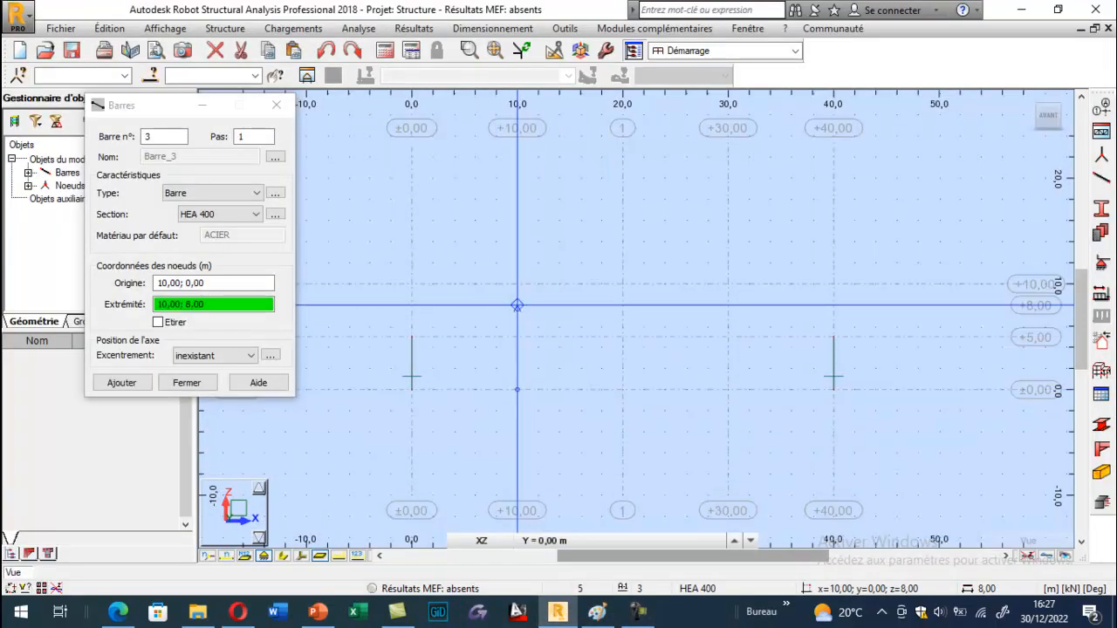
{"action": "left_click", "coordinate": [517, 305]}
{"action": "left_click", "coordinate": [728, 389]}
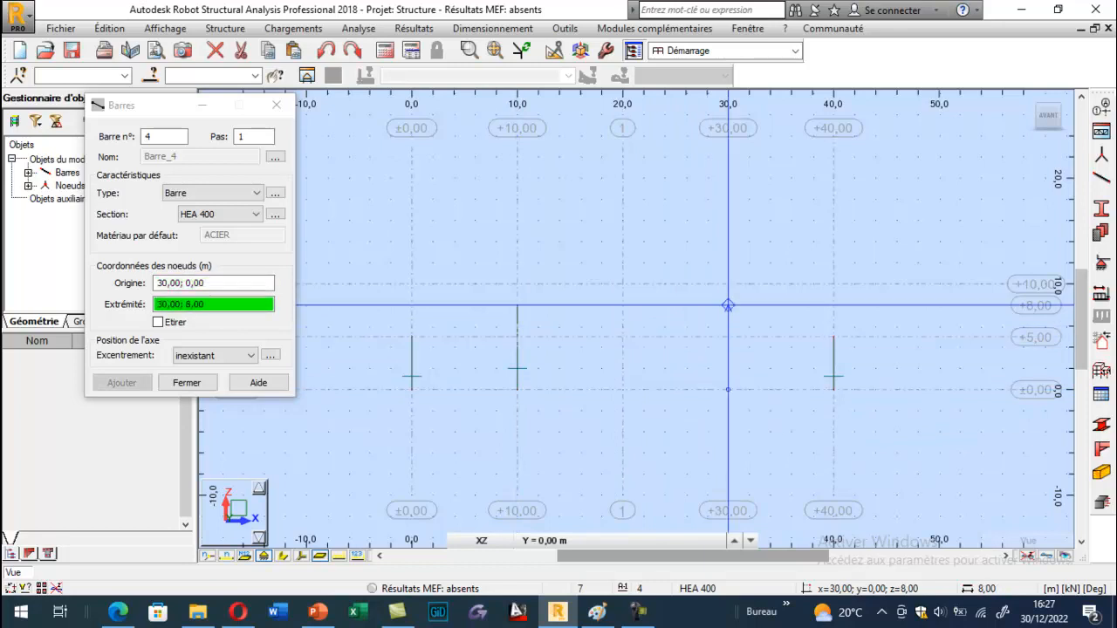
{"action": "left_click", "coordinate": [728, 305]}
{"action": "key", "text": "Escape"}
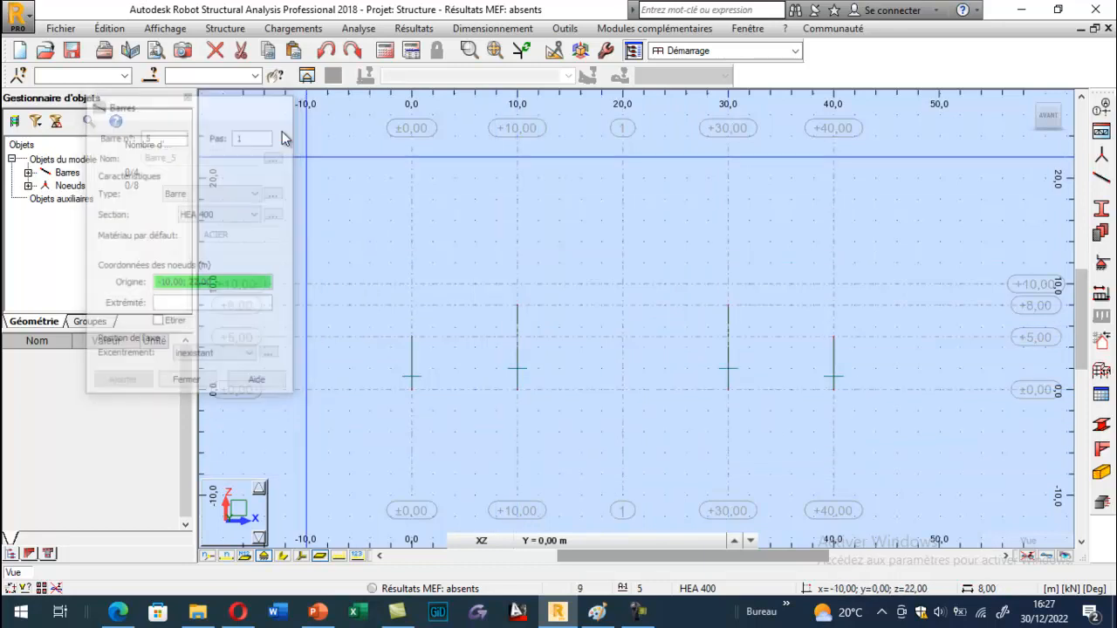
Display the bars' section shapes and turn on the colour legend by profile (Profilés - légende par couleurs)
{"action": "left_click", "coordinate": [283, 556]}
{"action": "right_click", "coordinate": [332, 238]}
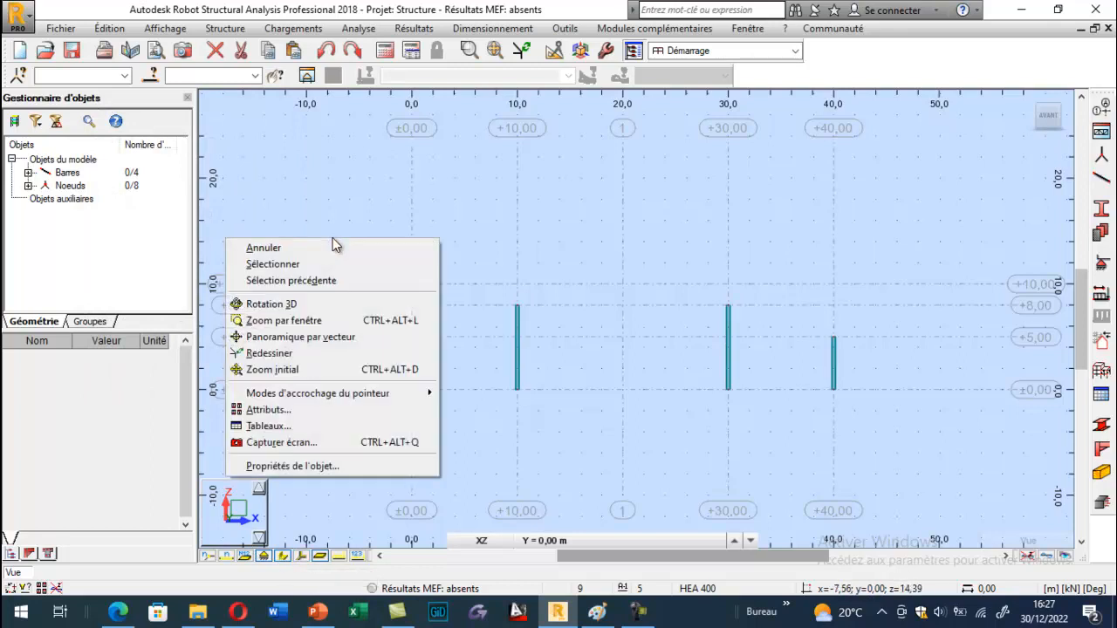
{"action": "left_click", "coordinate": [266, 409]}
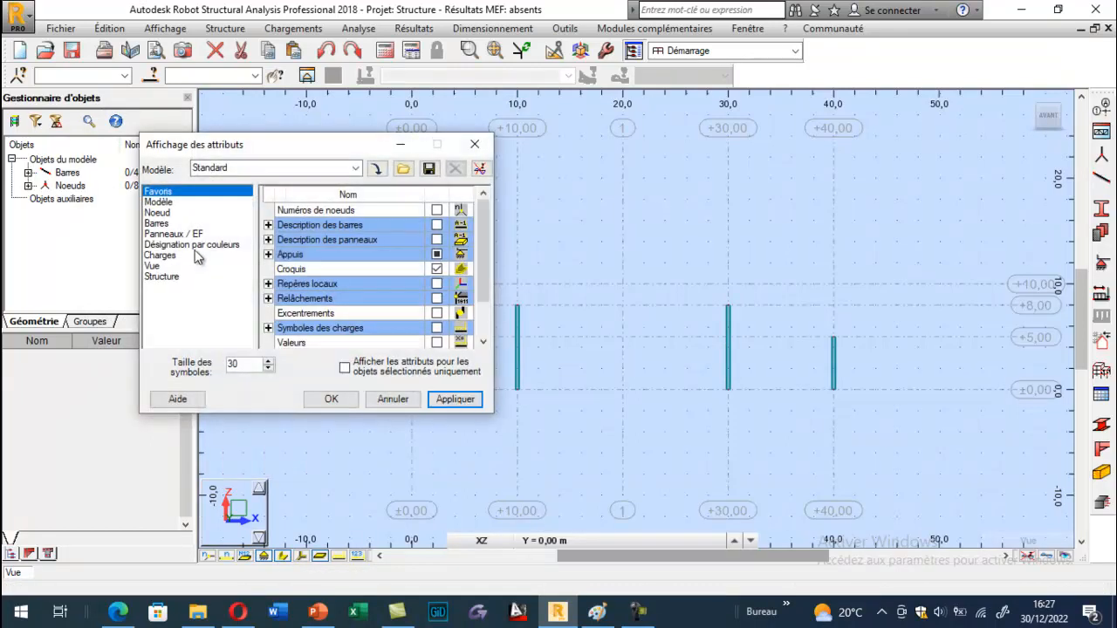
{"action": "left_click", "coordinate": [157, 224]}
{"action": "left_click", "coordinate": [437, 253]}
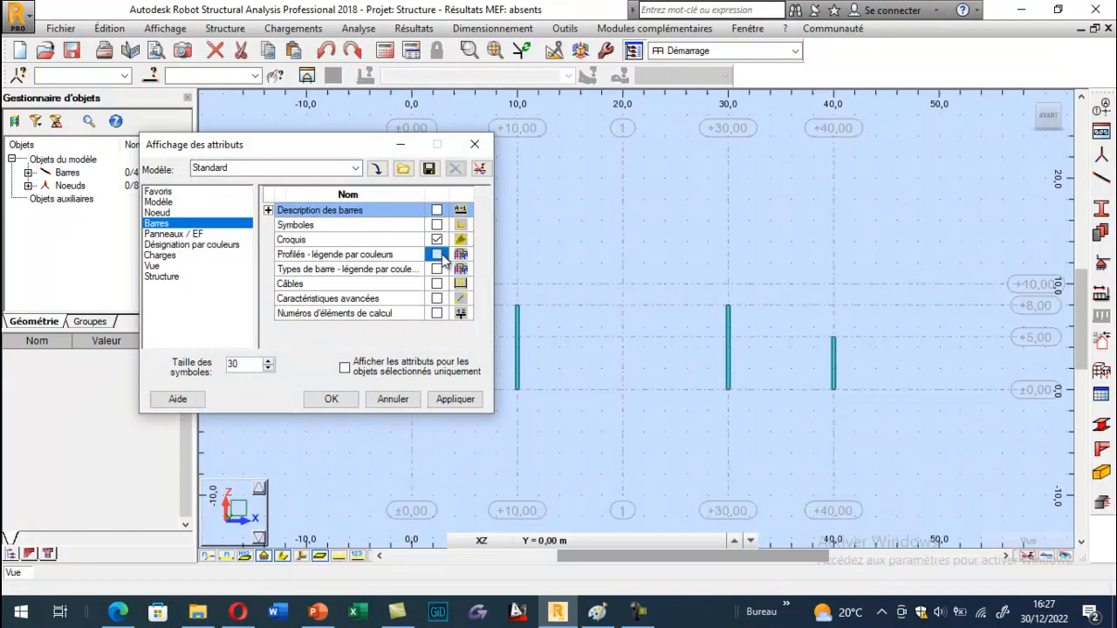
{"action": "left_click", "coordinate": [455, 398]}
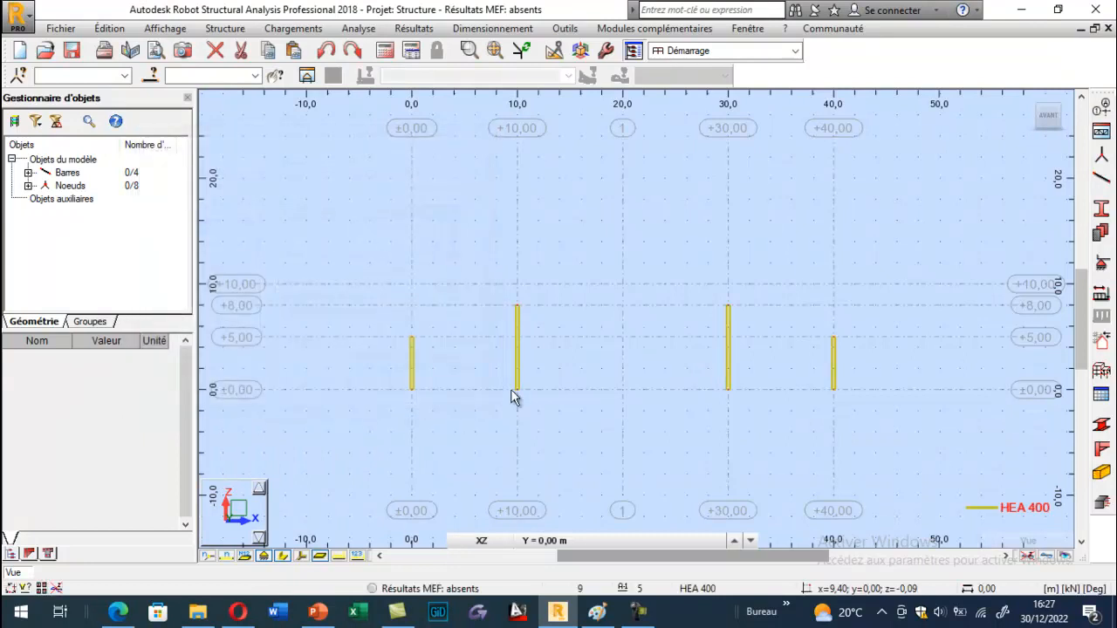
{"action": "left_click", "coordinate": [331, 398]}
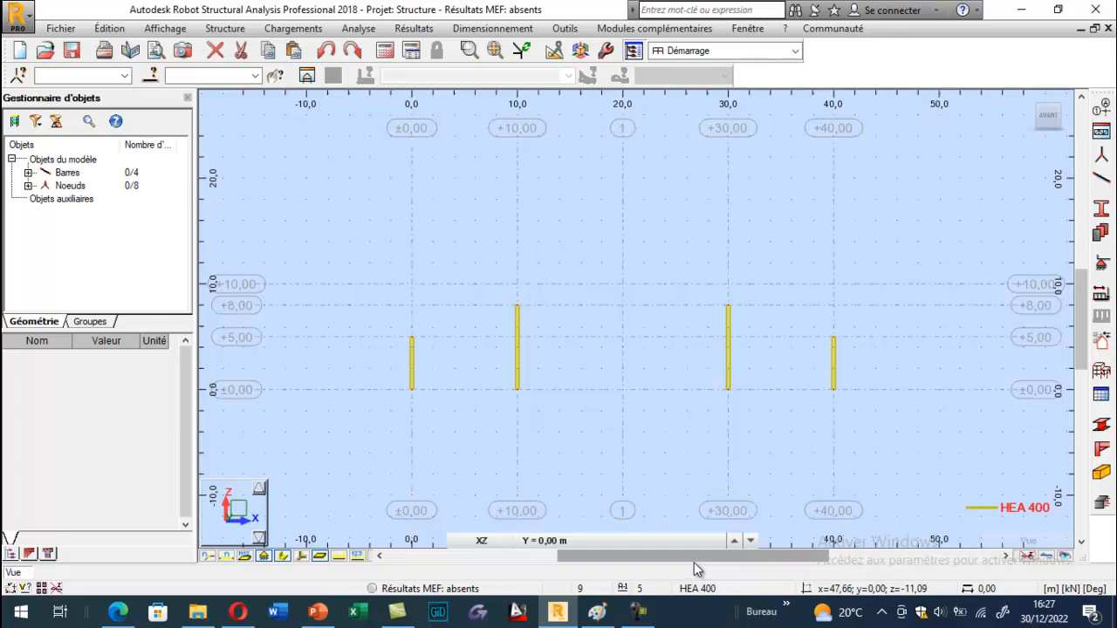
On the Paint image, mark the central truss chords and its 1 m depth in red, and circle the +7.00 level
{"action": "left_click", "coordinate": [597, 612]}
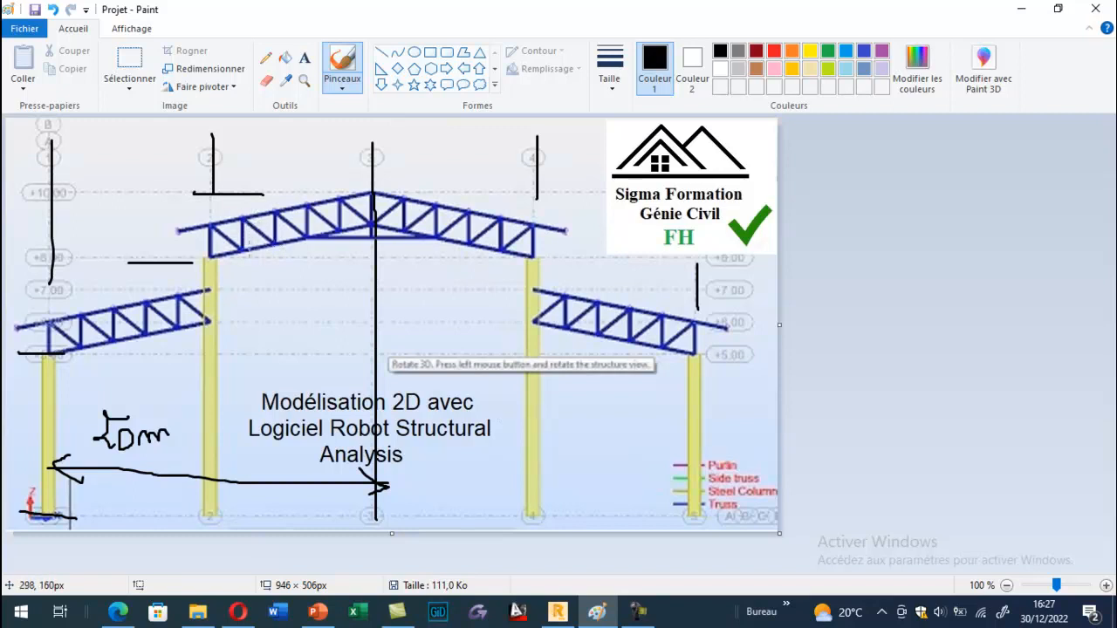
{"action": "left_click_drag", "start_coordinate": [262, 247], "coordinate": [301, 236]}
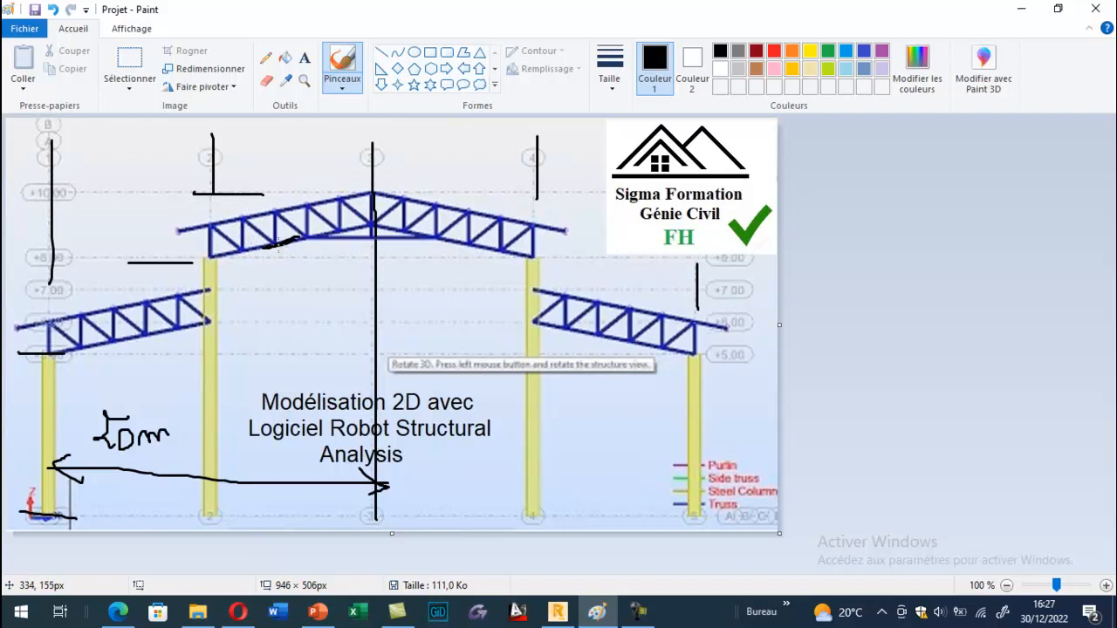
{"action": "left_click", "coordinate": [774, 51]}
{"action": "mouse_move", "coordinate": [261, 217]}
{"action": "left_mouse_down"}
{"action": "mouse_move", "coordinate": [299, 214]}
{"action": "mouse_move", "coordinate": [267, 211]}
{"action": "mouse_move", "coordinate": [298, 237]}
{"action": "left_mouse_up"}
{"action": "mouse_move", "coordinate": [163, 224]}
{"action": "left_mouse_down"}
{"action": "mouse_move", "coordinate": [174, 258]}
{"action": "mouse_move", "coordinate": [121, 237]}
{"action": "mouse_move", "coordinate": [134, 253]}
{"action": "mouse_move", "coordinate": [150, 241]}
{"action": "mouse_move", "coordinate": [157, 255]}
{"action": "left_mouse_up"}
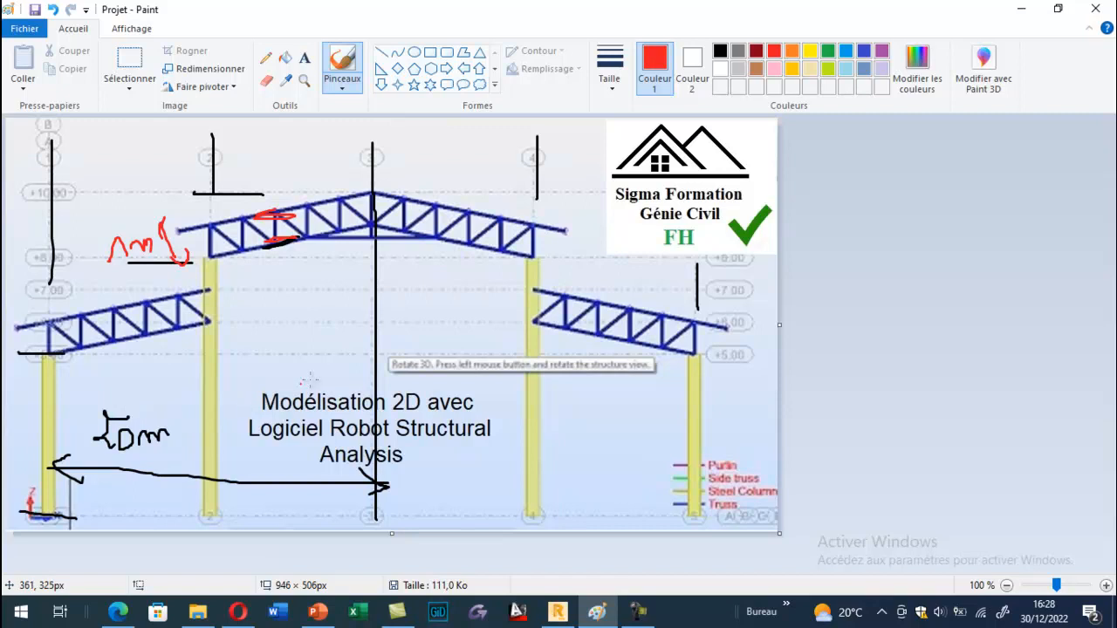
{"action": "mouse_move", "coordinate": [53, 276]}
{"action": "left_mouse_down"}
{"action": "mouse_move", "coordinate": [30, 301]}
{"action": "mouse_move", "coordinate": [85, 270]}
{"action": "mouse_move", "coordinate": [62, 260]}
{"action": "left_mouse_up"}
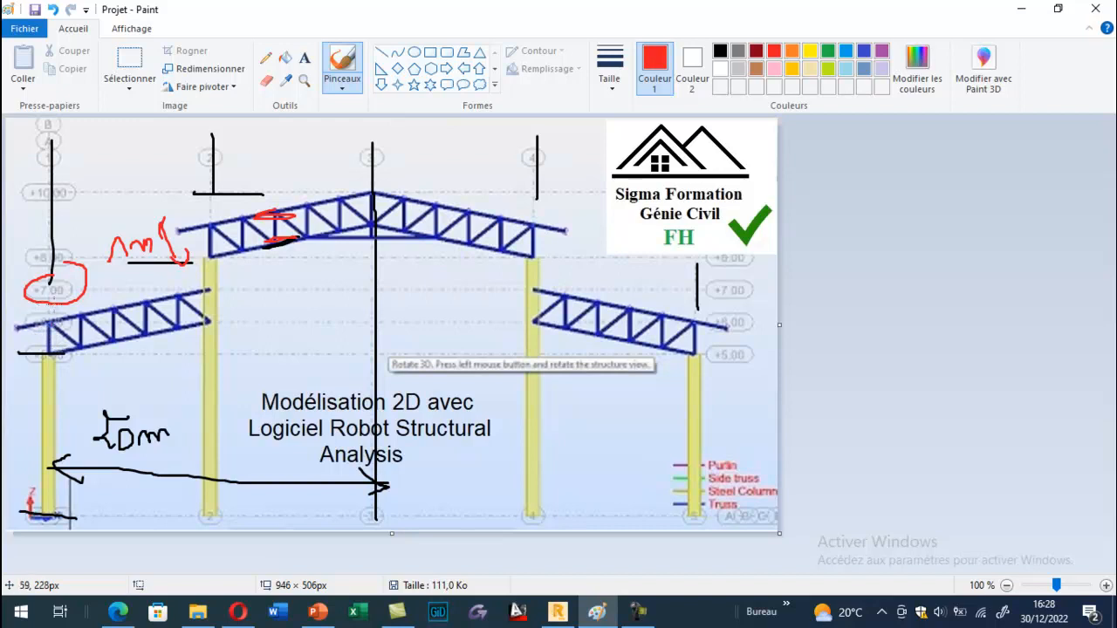
Circle the +6.00 level on the Paint image, then in Robot add a construction line at Z = 7 m
{"action": "mouse_move", "coordinate": [56, 307]}
{"action": "left_mouse_down"}
{"action": "mouse_move", "coordinate": [37, 340]}
{"action": "mouse_move", "coordinate": [85, 324]}
{"action": "left_mouse_up"}
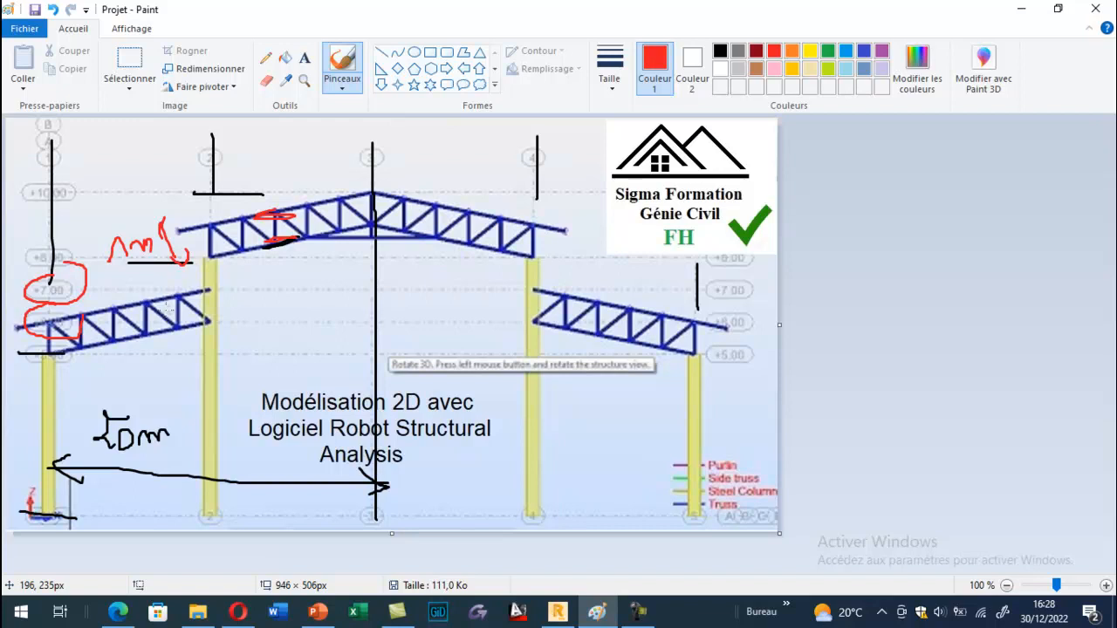
{"action": "left_click", "coordinate": [556, 612]}
{"action": "left_click", "coordinate": [1101, 130]}
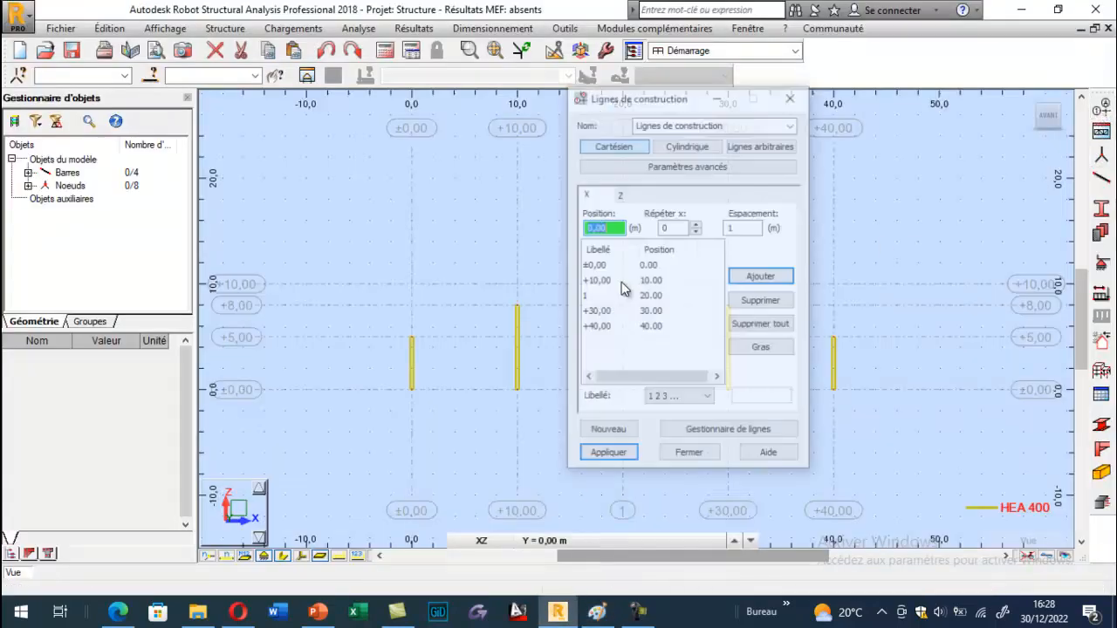
{"action": "left_click", "coordinate": [620, 194]}
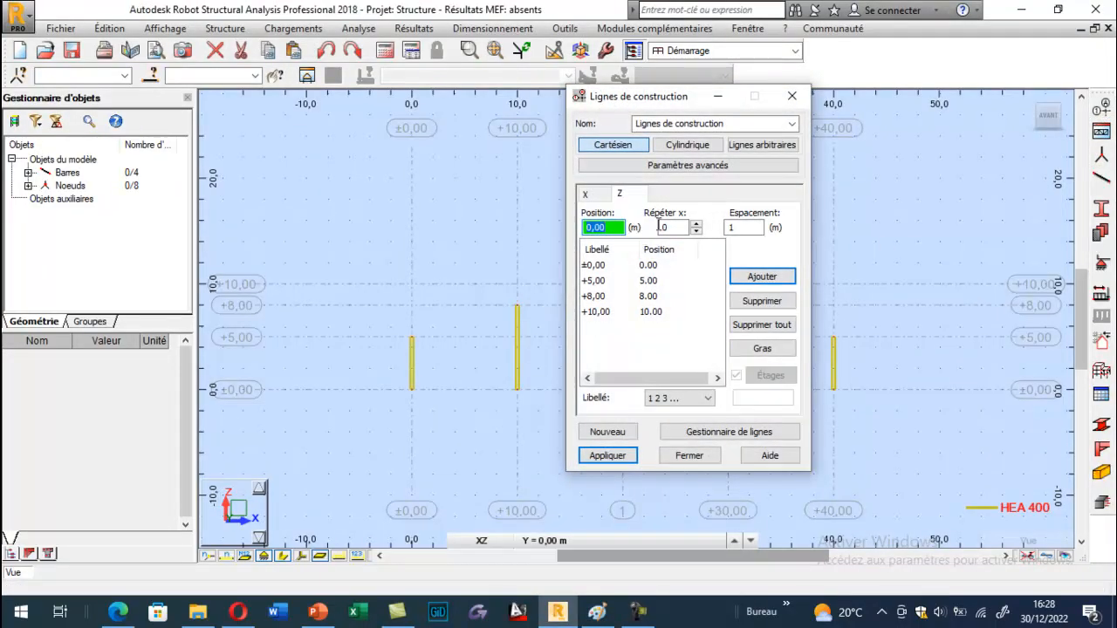
{"action": "key", "text": "Tab"}
{"action": "key", "text": "Tab"}
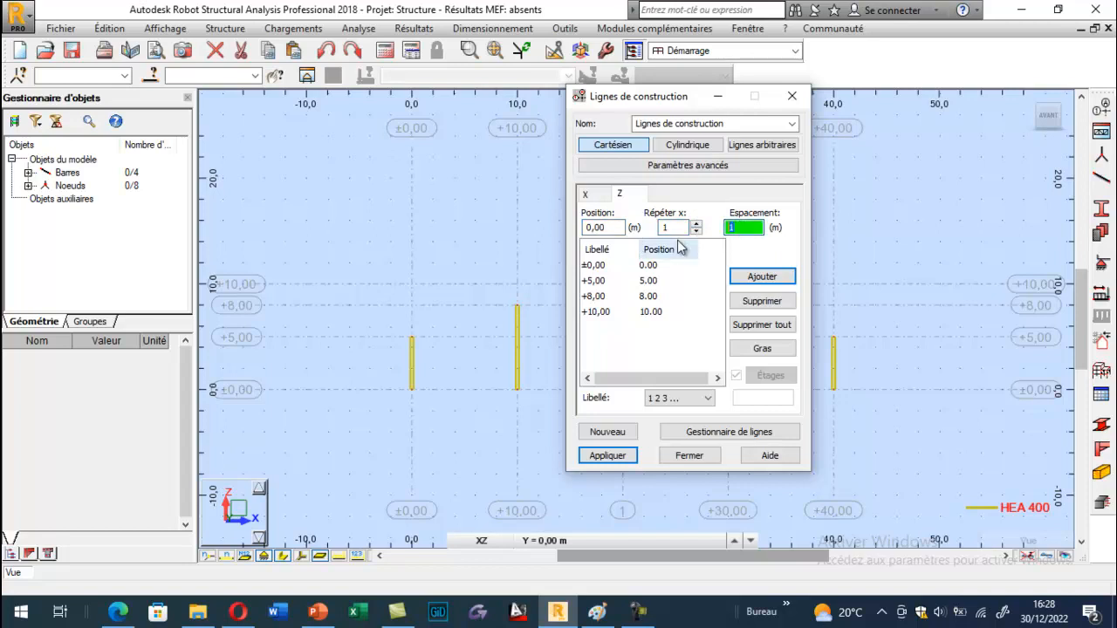
{"action": "type", "text": "7"}
{"action": "left_click", "coordinate": [741, 281]}
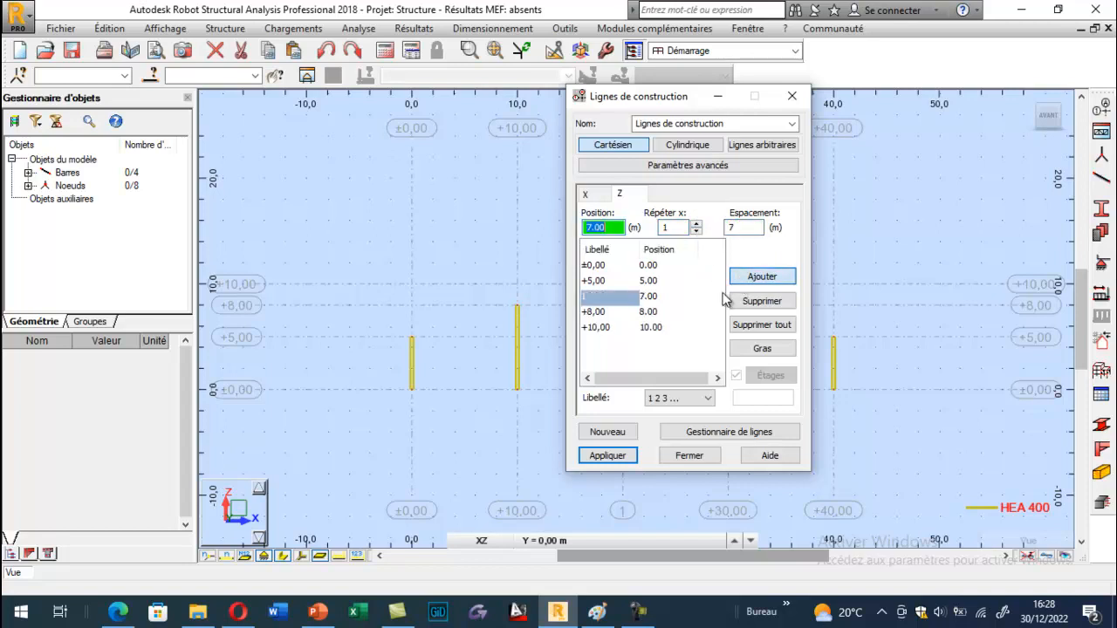
Add another construction line at Z = 6 m, apply the updated grid and close its definition
{"action": "left_click_drag", "start_coordinate": [752, 228], "coordinate": [719, 228]}
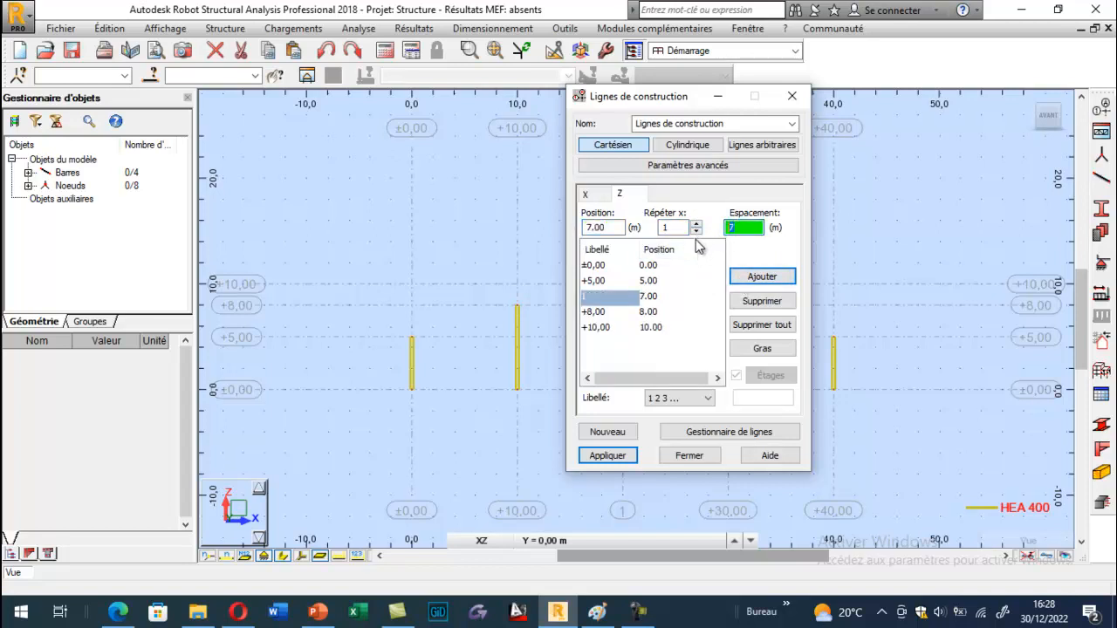
{"action": "type", "text": "6"}
{"action": "left_click_drag", "start_coordinate": [614, 228], "coordinate": [530, 246]}
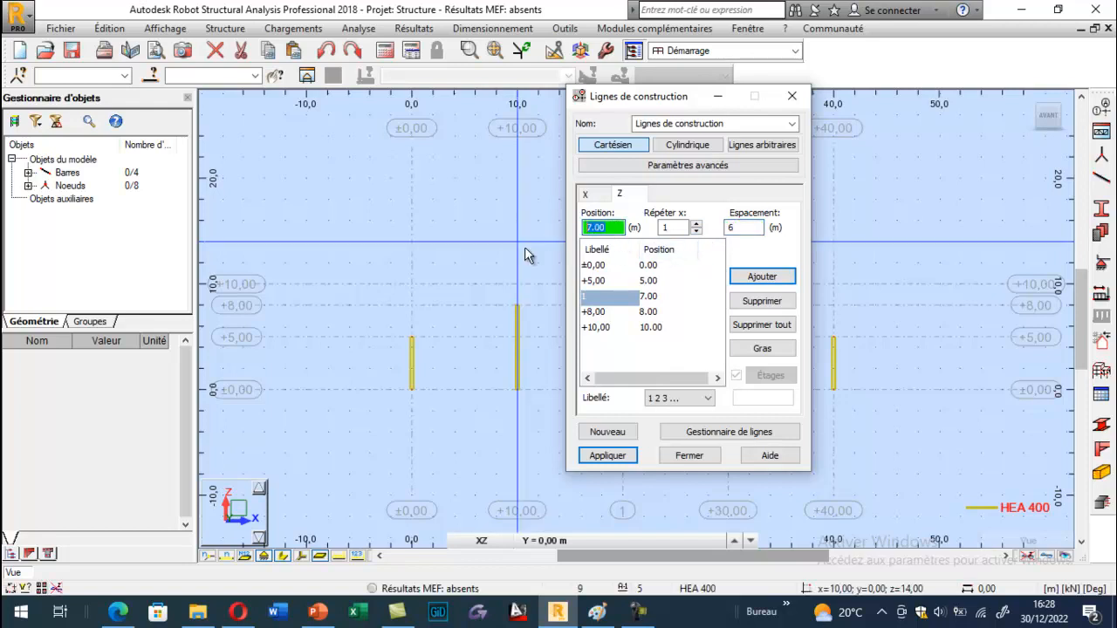
{"action": "type", "text": "6"}
{"action": "left_click", "coordinate": [744, 280]}
{"action": "left_click", "coordinate": [609, 455]}
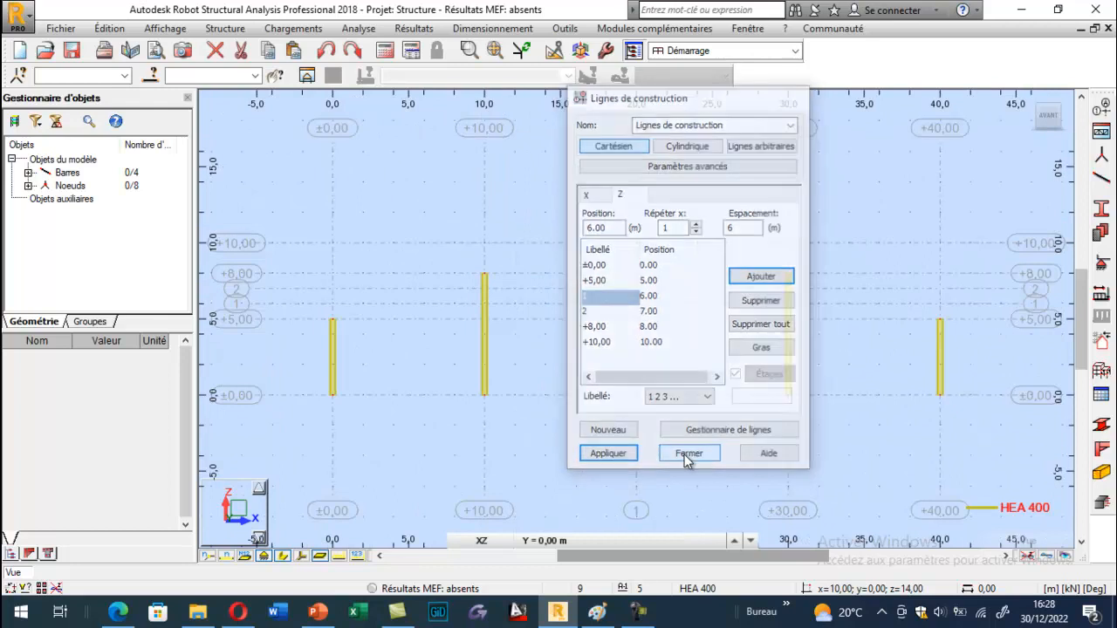
{"action": "left_click", "coordinate": [689, 455]}
Open the bar definition, start a new section for the truss bars and check the trusses on the Paint image
{"action": "scroll", "coordinate": [336, 324], "scroll_direction": "up", "scroll_amount": 1}
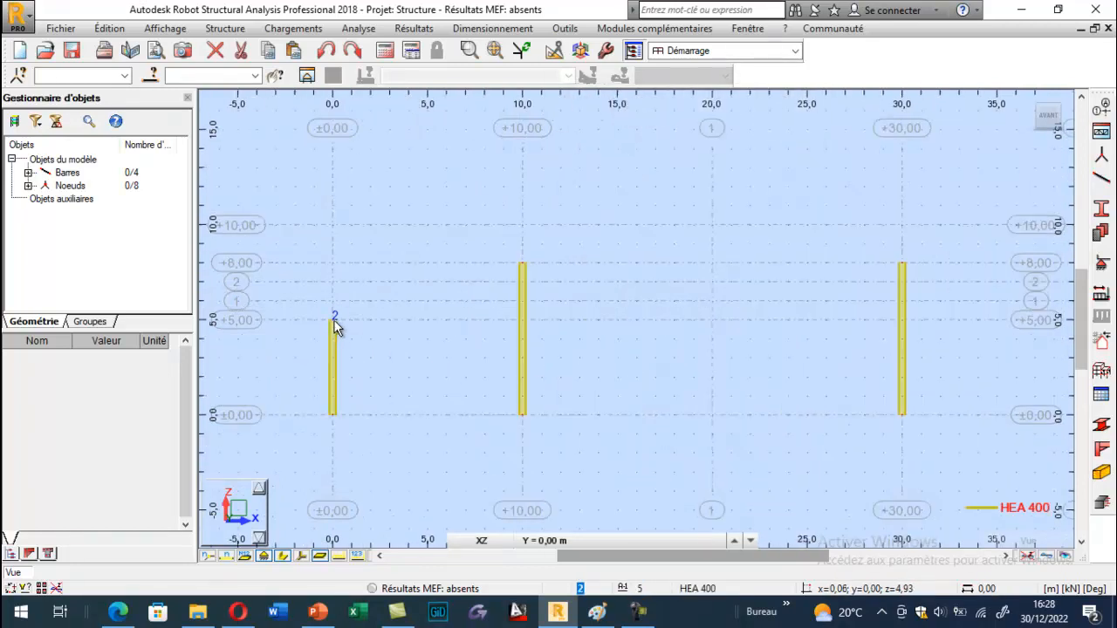
{"action": "left_click", "coordinate": [1101, 177]}
{"action": "left_click_drag", "start_coordinate": [146, 106], "coordinate": [81, 106]}
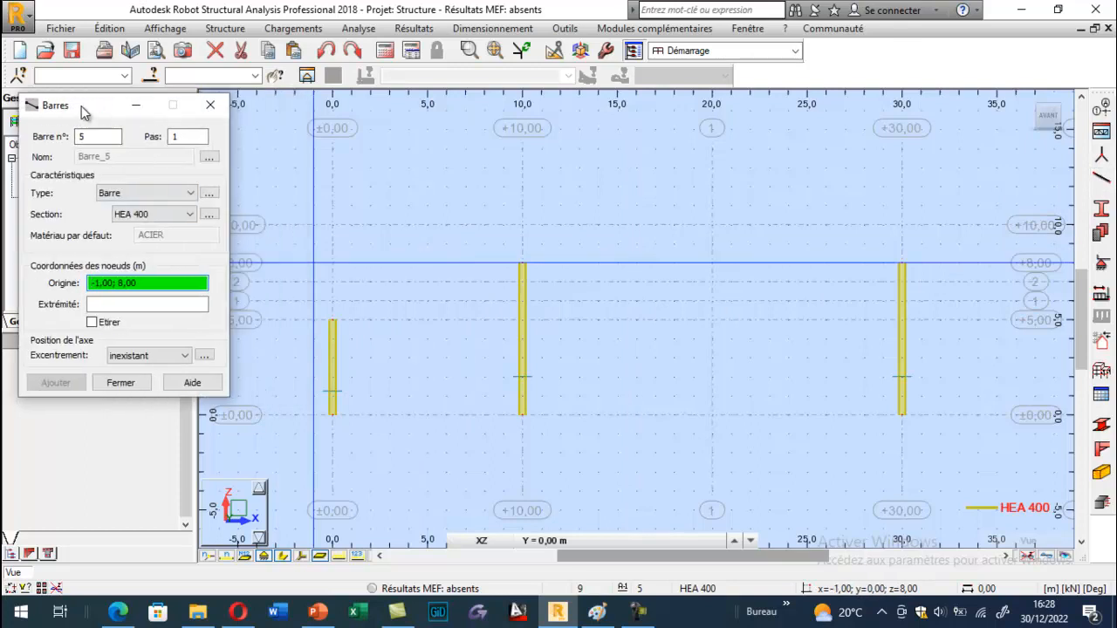
{"action": "left_click", "coordinate": [208, 214]}
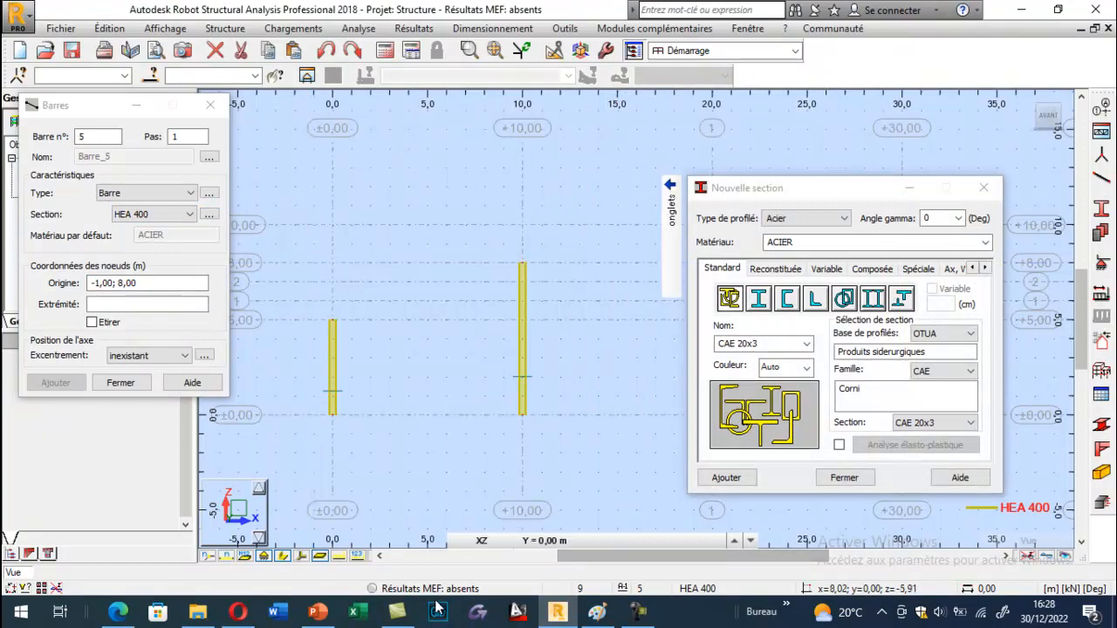
{"action": "left_click", "coordinate": [596, 616]}
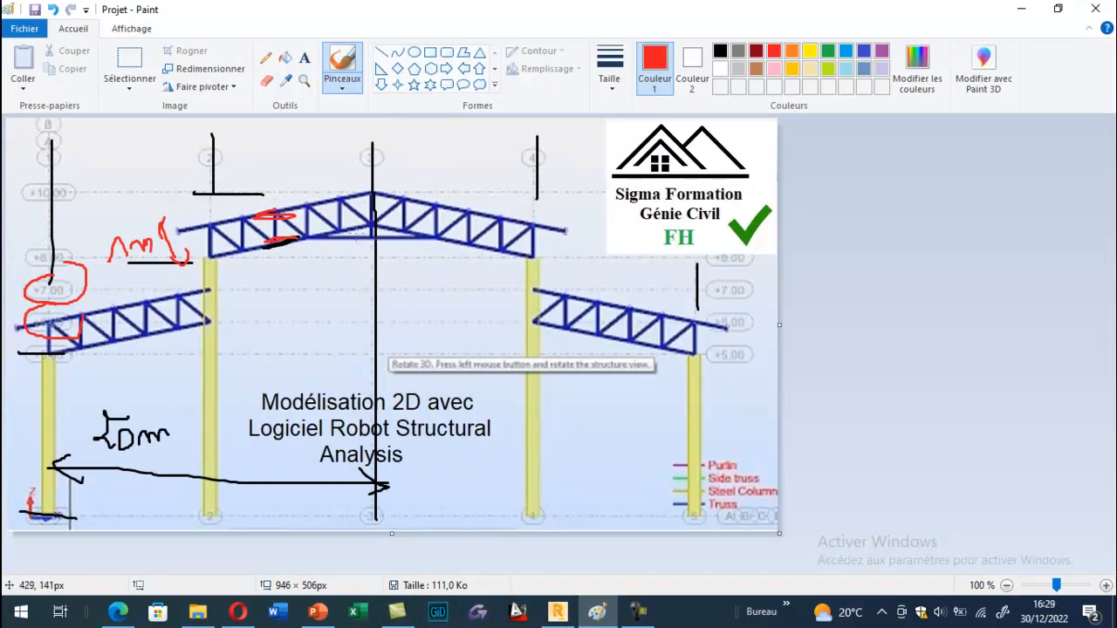
{"action": "left_click", "coordinate": [556, 612]}
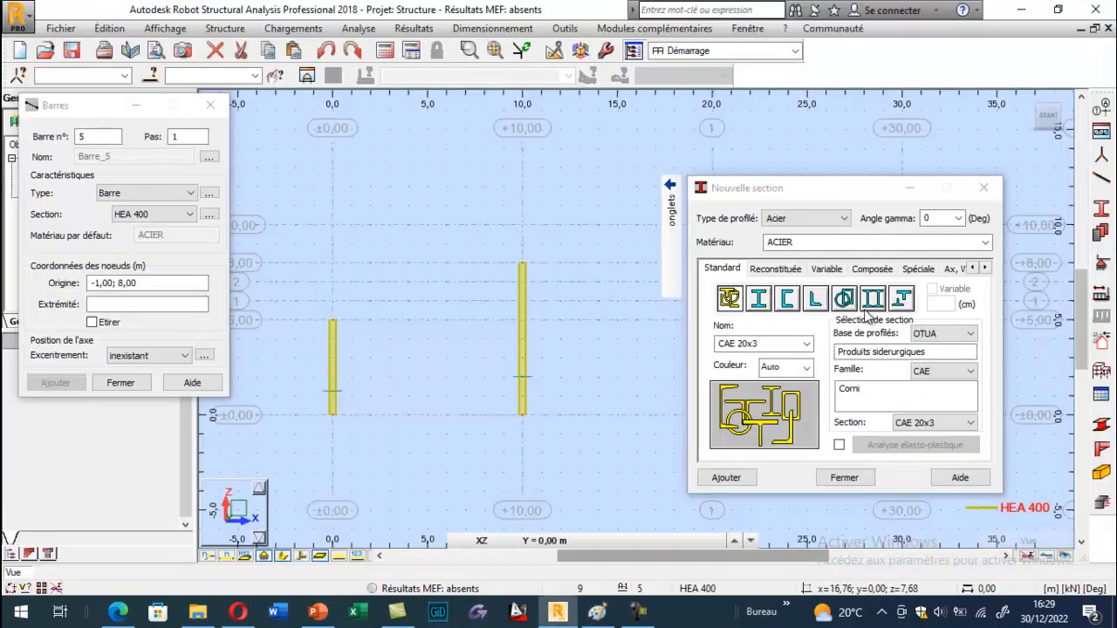
{"action": "left_click", "coordinate": [872, 270]}
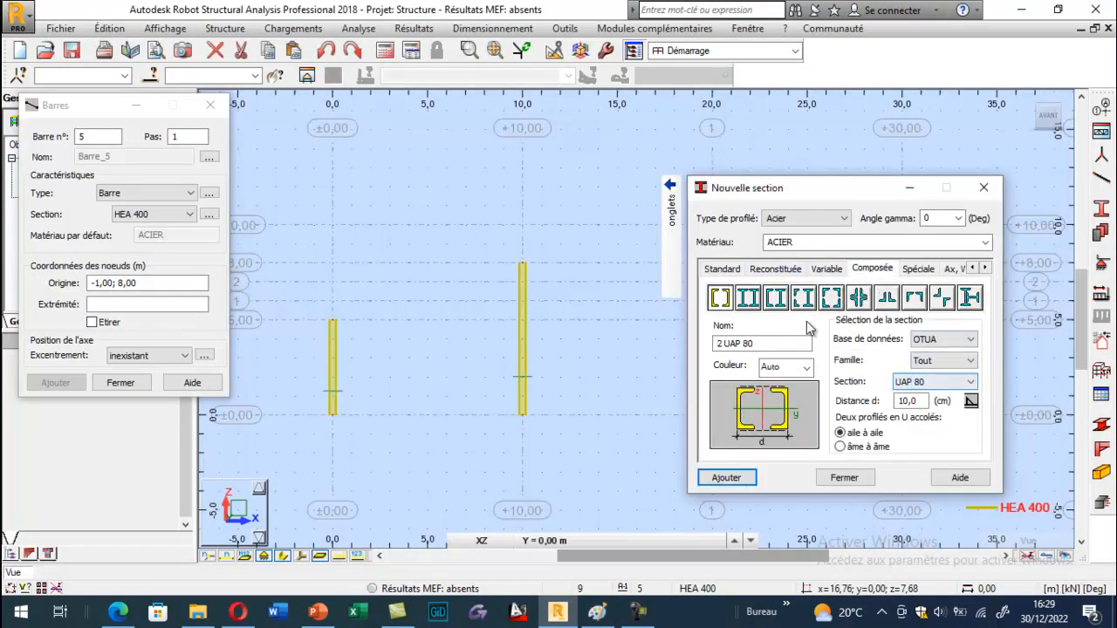
{"action": "left_click", "coordinate": [722, 268]}
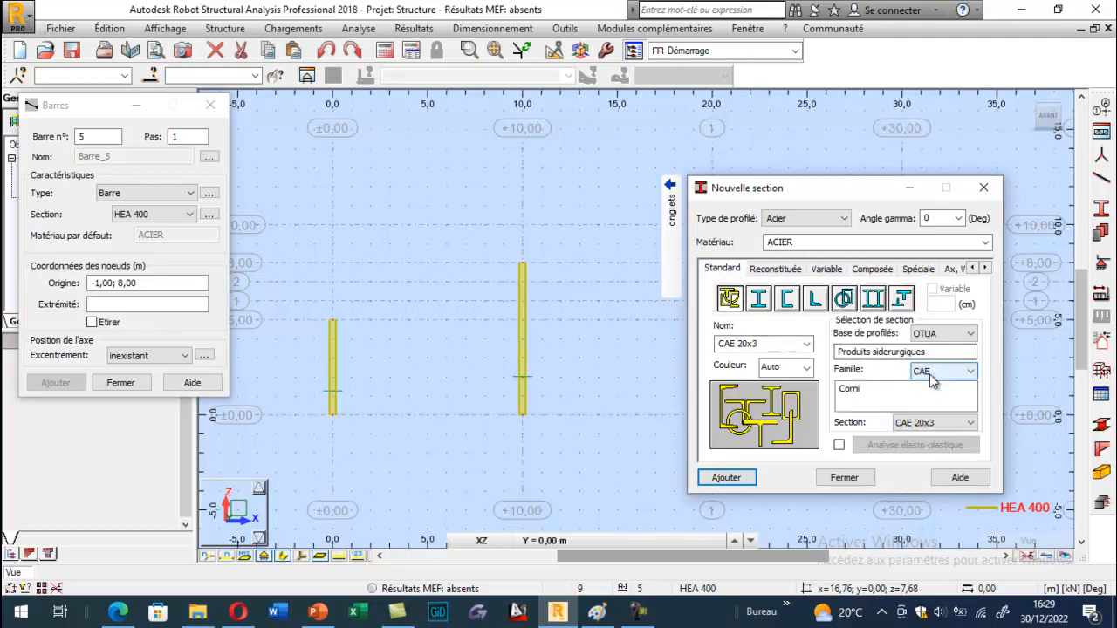
{"action": "left_click", "coordinate": [826, 269]}
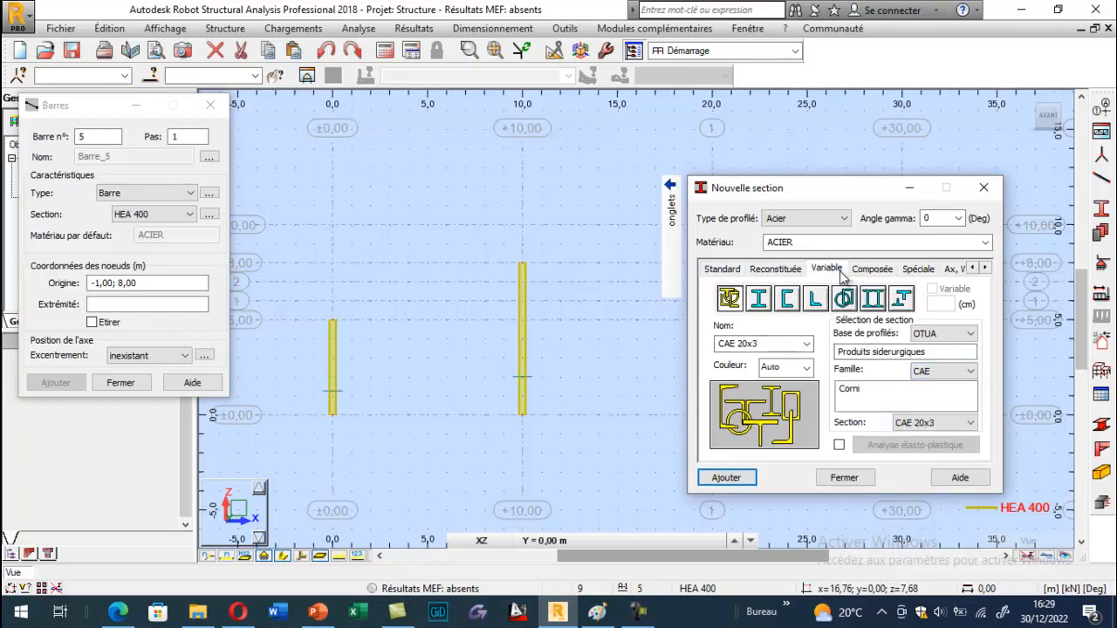
{"action": "left_click", "coordinate": [868, 270]}
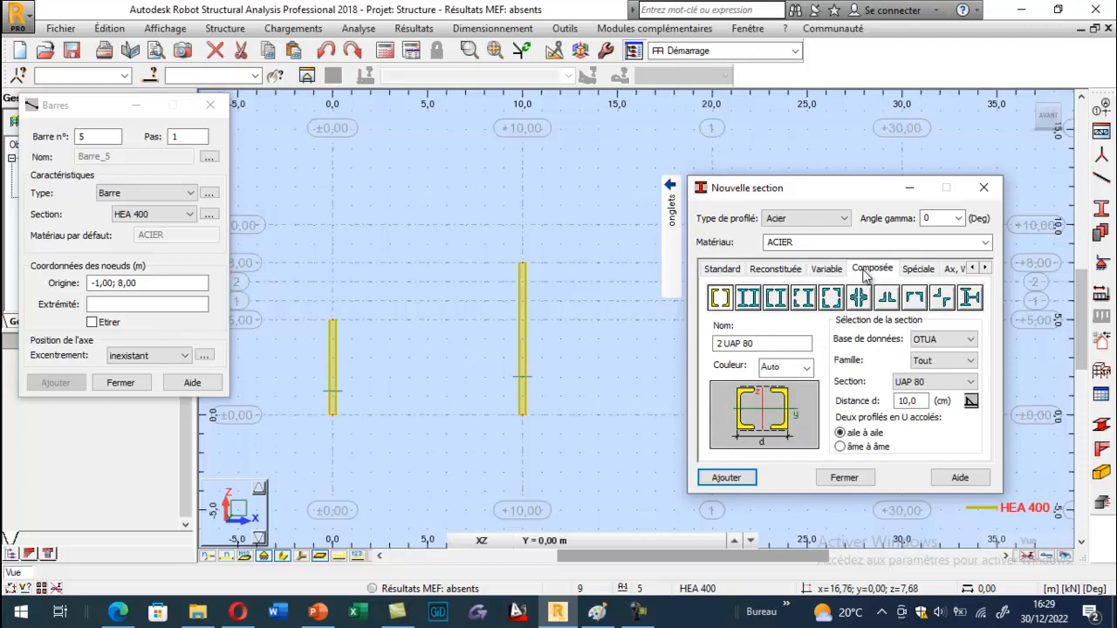
{"action": "left_click", "coordinate": [721, 269]}
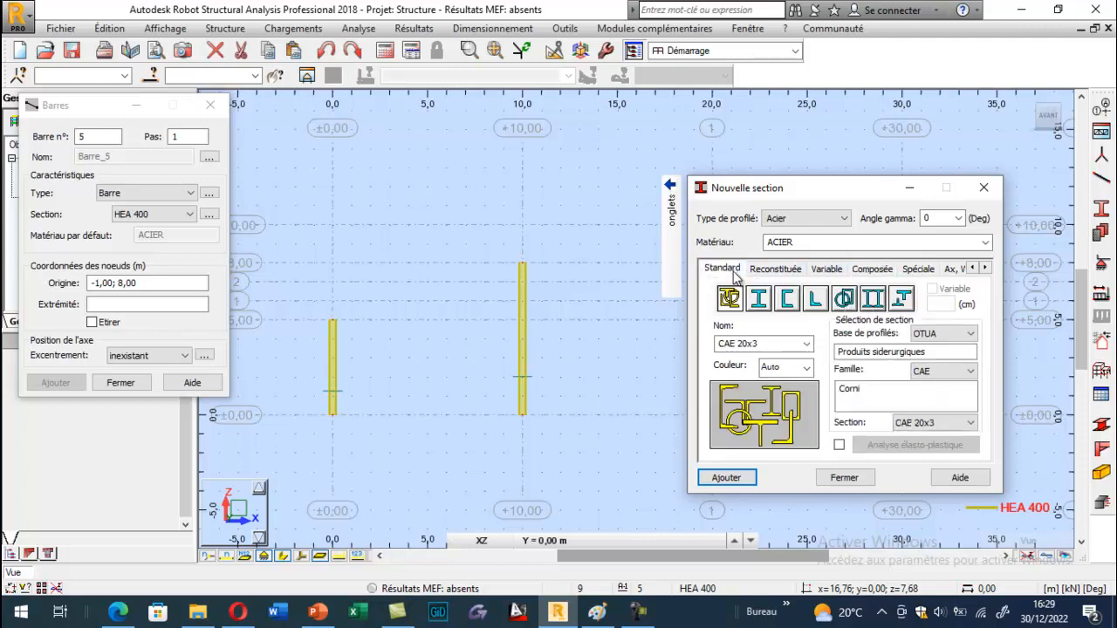
Define the double-angle section DCED 70x7 from the OTUA profile database and add it as the bars' section
{"action": "left_click", "coordinate": [942, 373]}
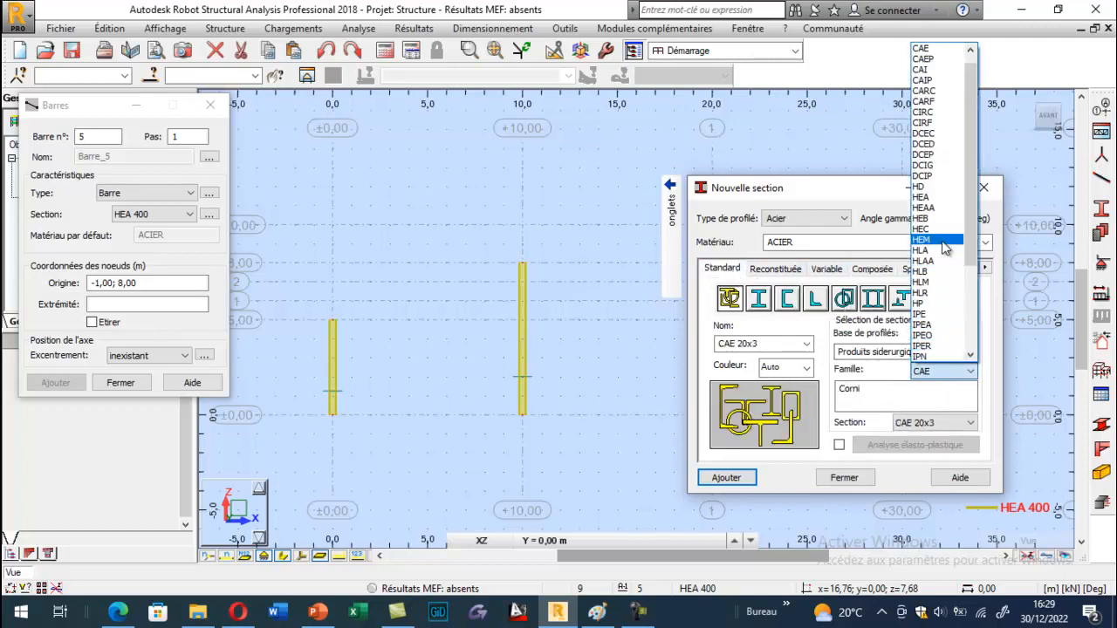
{"action": "scroll", "coordinate": [940, 179], "scroll_direction": "down", "scroll_amount": 4}
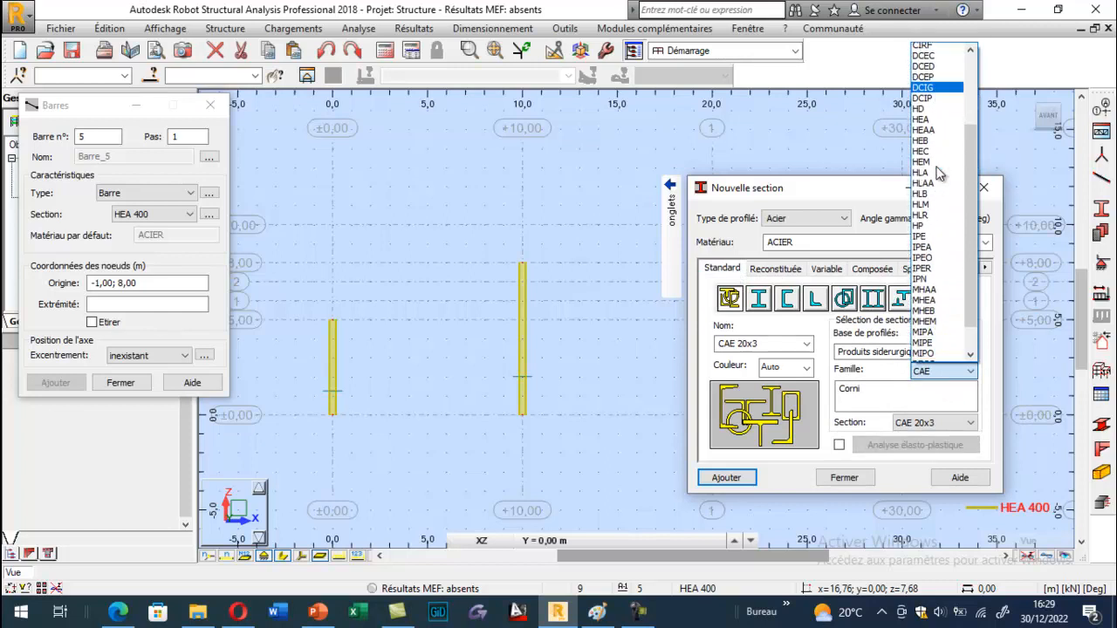
{"action": "scroll", "coordinate": [939, 175], "scroll_direction": "down", "scroll_amount": 1}
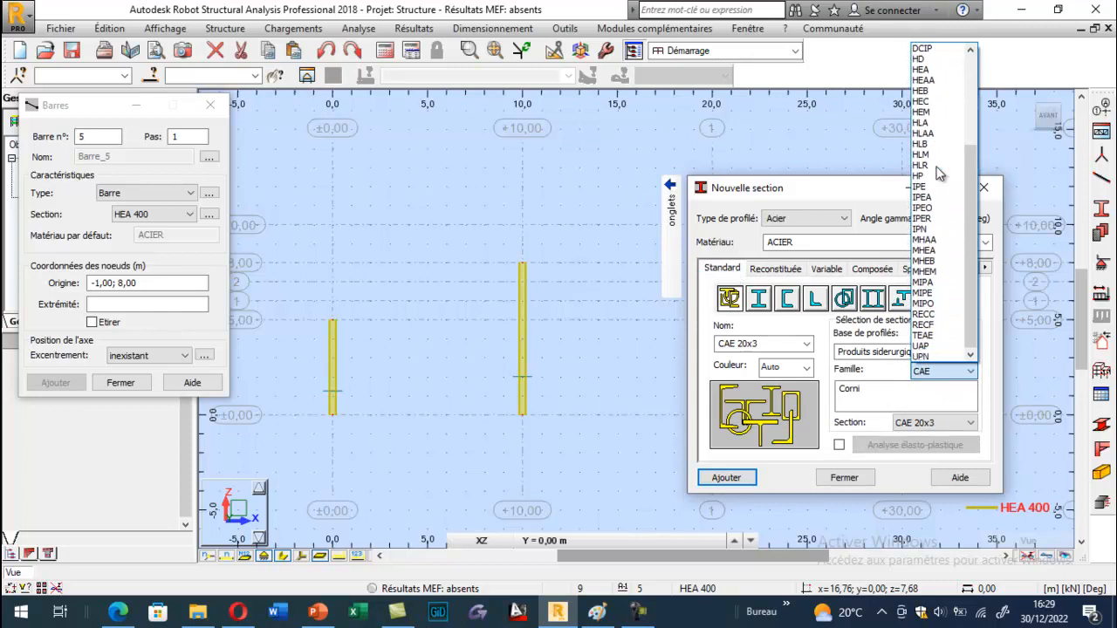
{"action": "scroll", "coordinate": [939, 175], "scroll_direction": "up", "scroll_amount": 3}
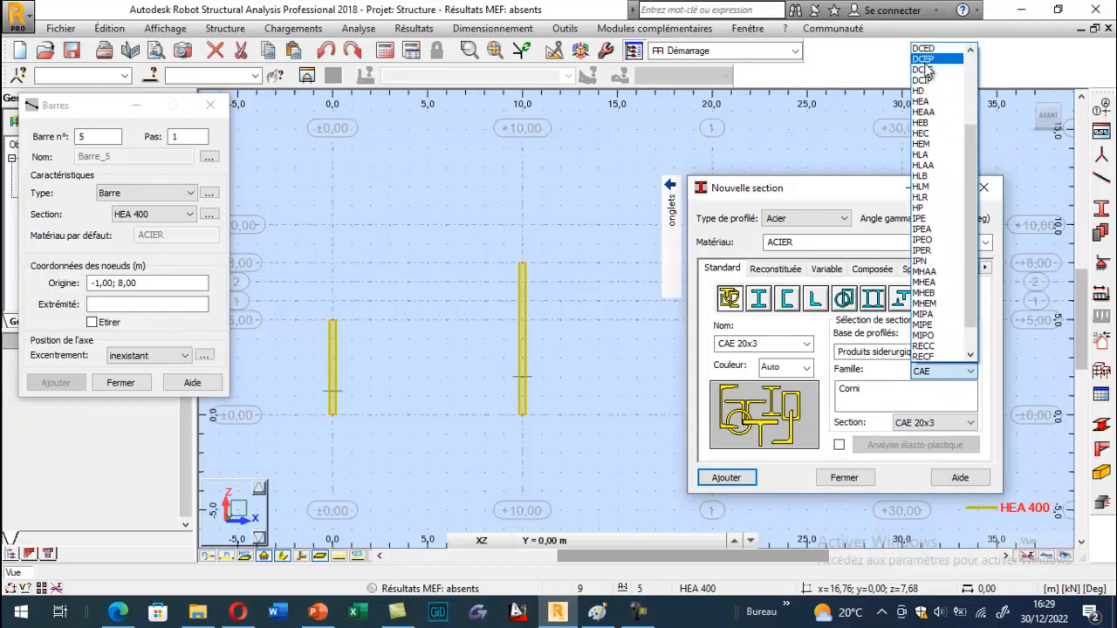
{"action": "left_click", "coordinate": [923, 48]}
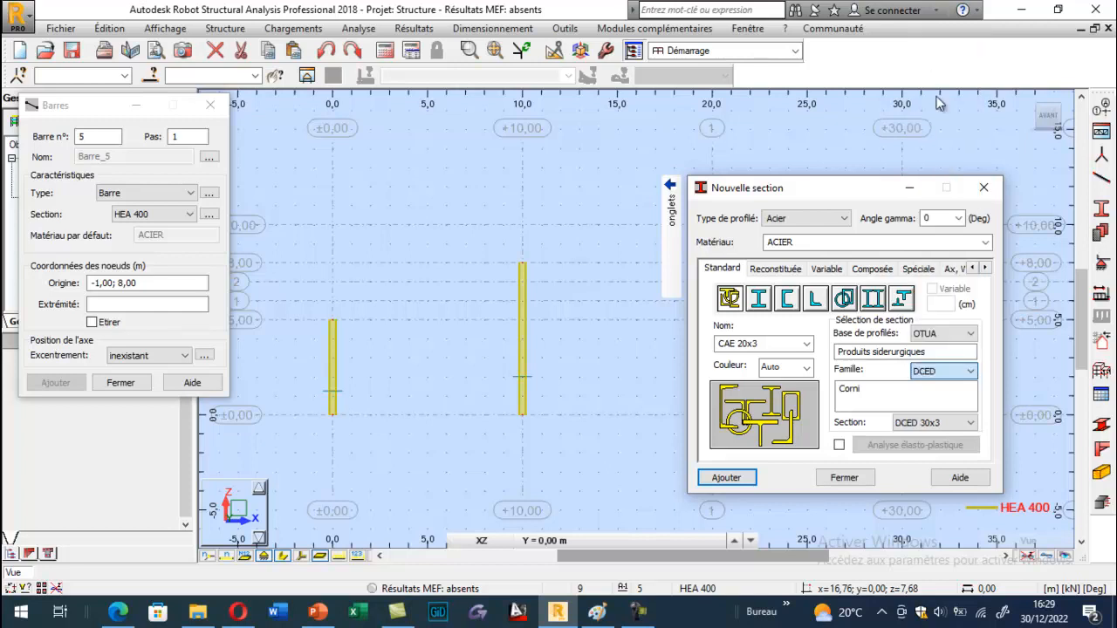
{"action": "left_click", "coordinate": [925, 428]}
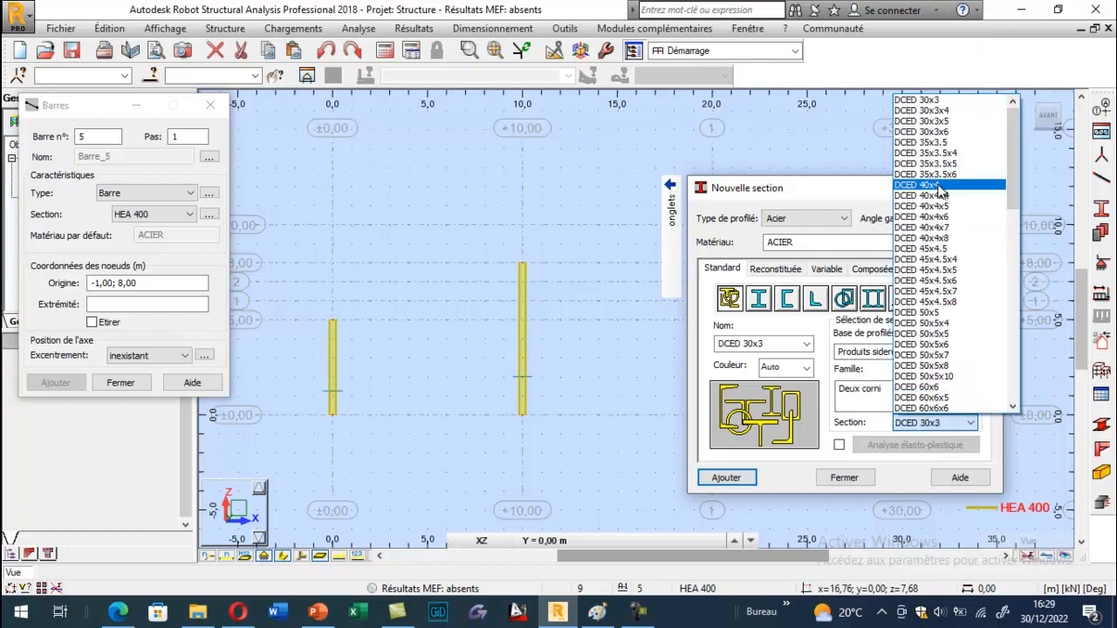
{"action": "scroll", "coordinate": [931, 212], "scroll_direction": "down", "scroll_amount": 2}
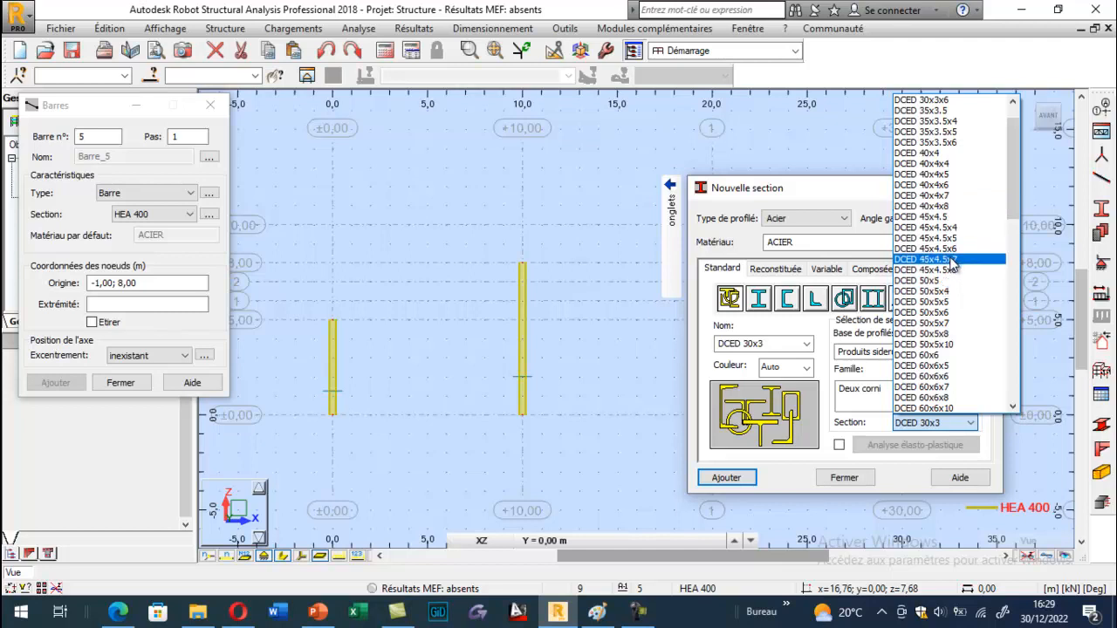
{"action": "scroll", "coordinate": [953, 264], "scroll_direction": "down", "scroll_amount": 1}
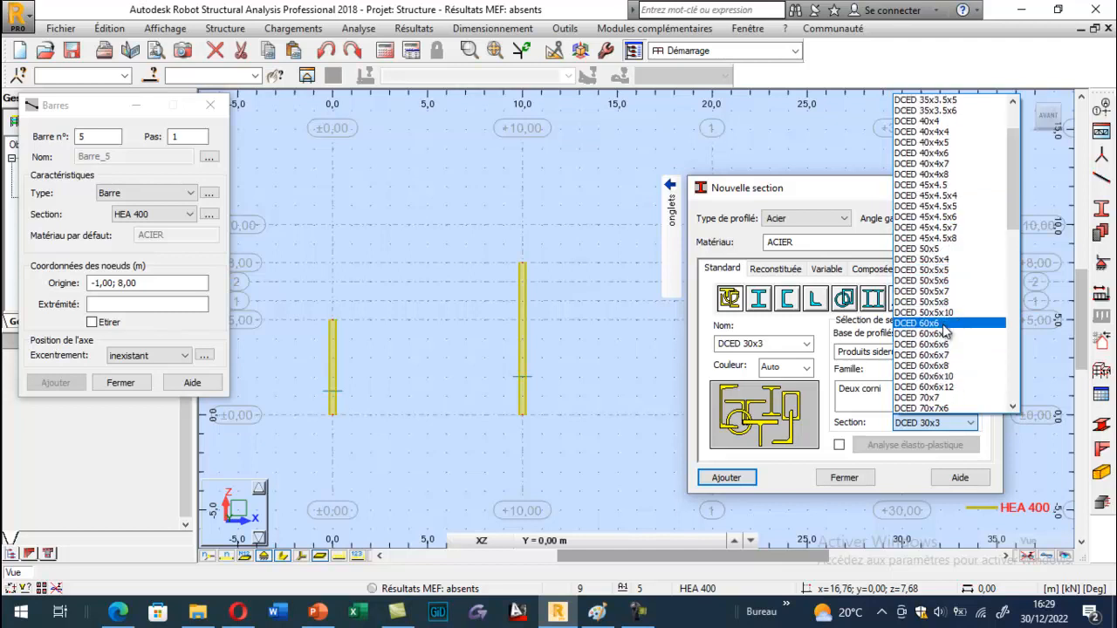
{"action": "left_click", "coordinate": [945, 399]}
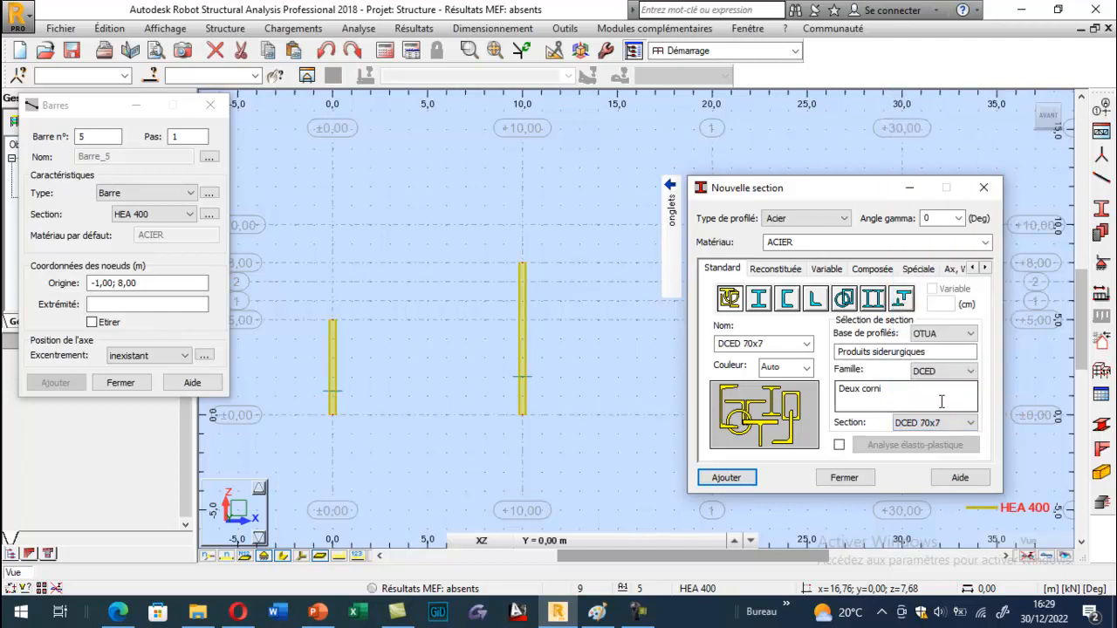
{"action": "left_click", "coordinate": [744, 478]}
{"action": "left_click", "coordinate": [836, 478]}
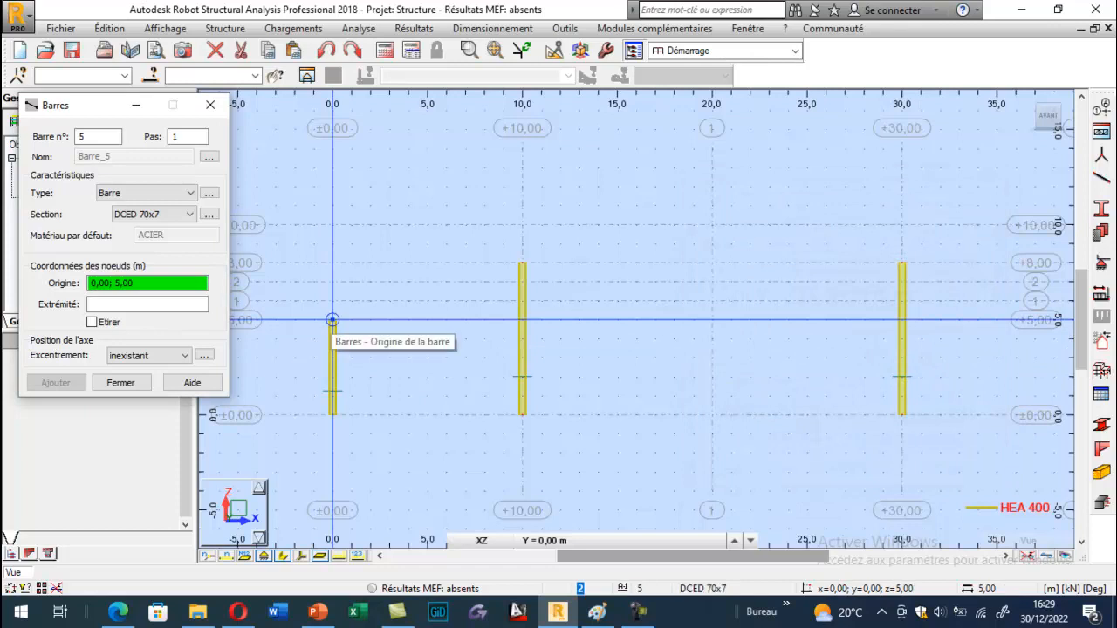
Draw the side truss's DCED 70x7 chords: lower from (0; 5) to (10; 6) and upper from (0; 6) to (10; 7)
{"action": "left_click", "coordinate": [332, 320]}
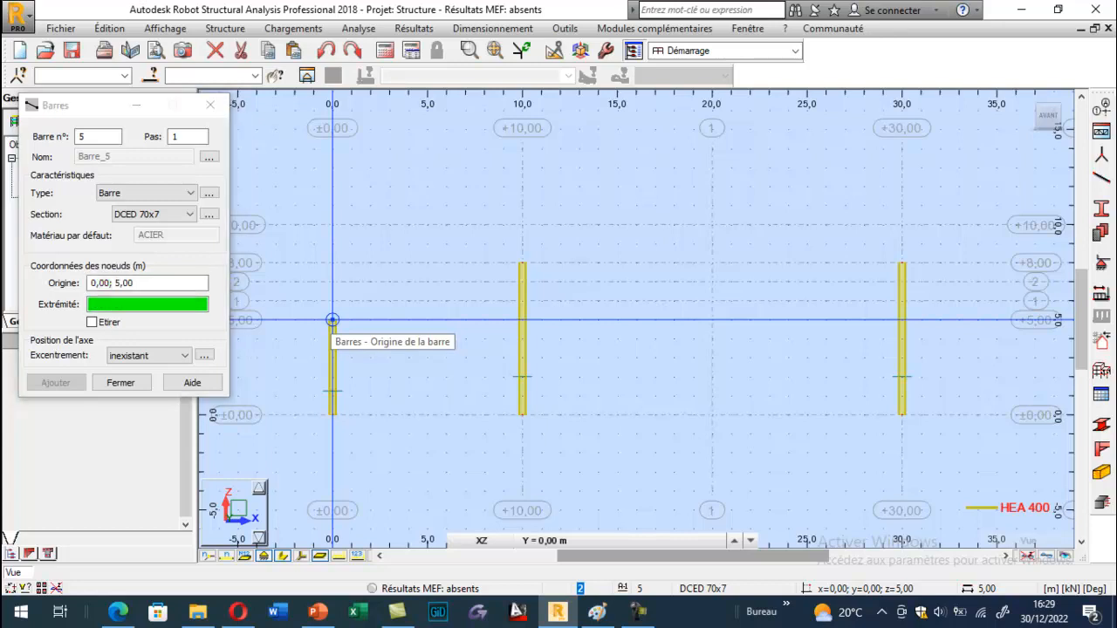
{"action": "left_click", "coordinate": [522, 301]}
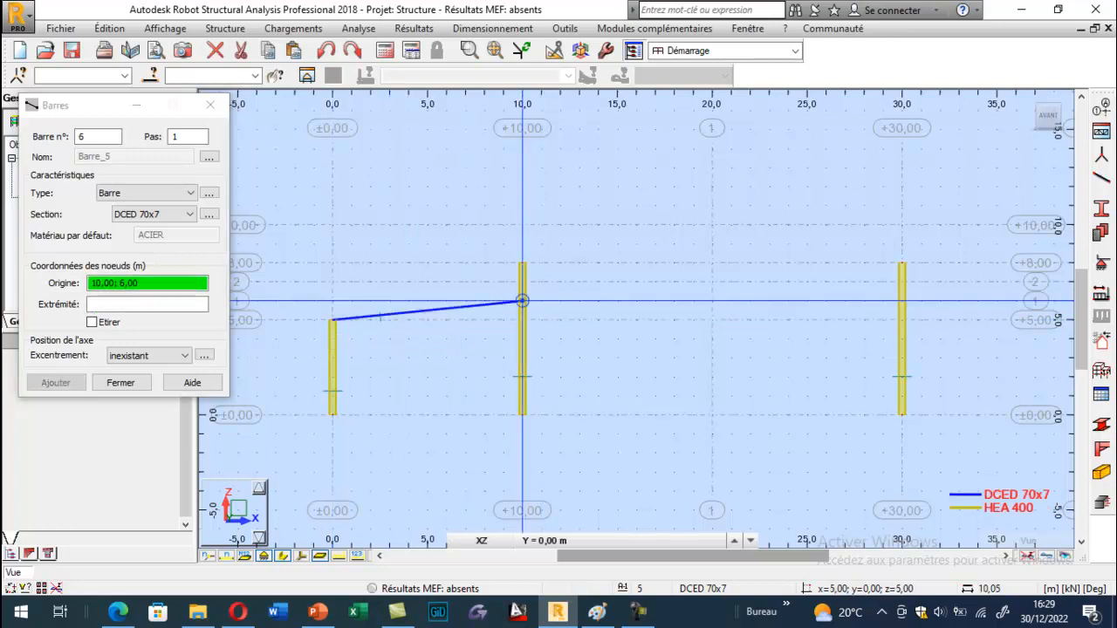
{"action": "left_click", "coordinate": [332, 301]}
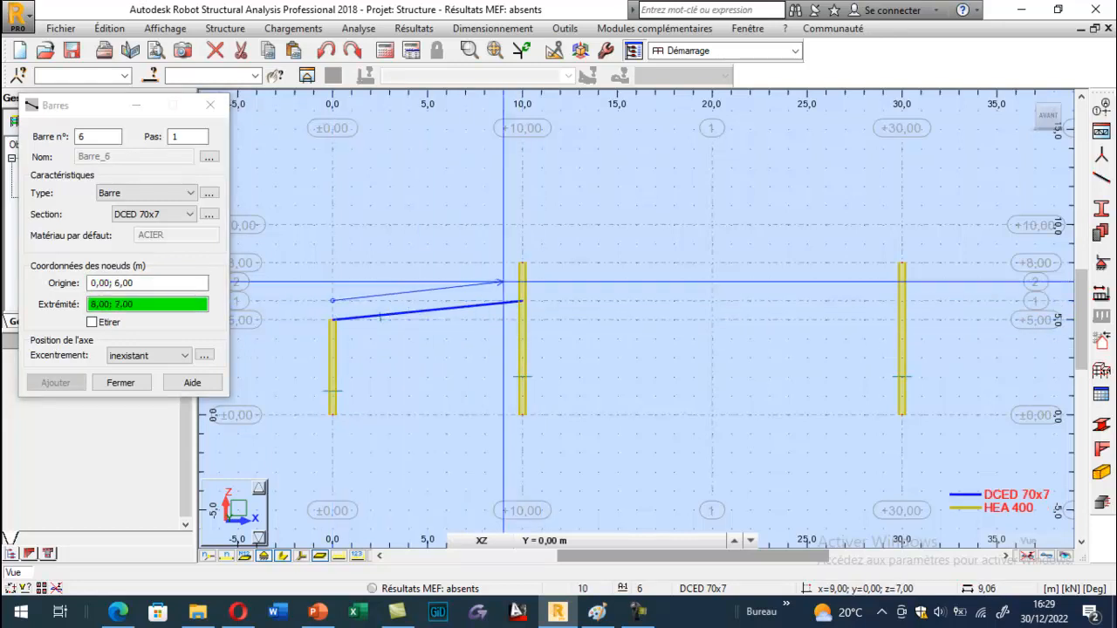
{"action": "left_click", "coordinate": [522, 281]}
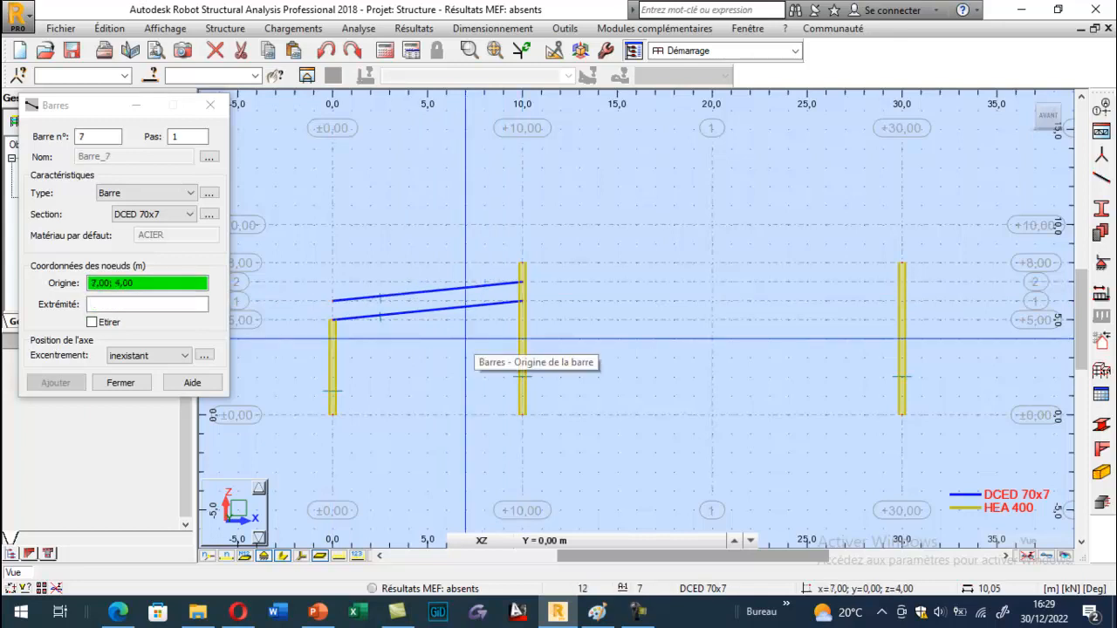
{"action": "left_click", "coordinate": [639, 612]}
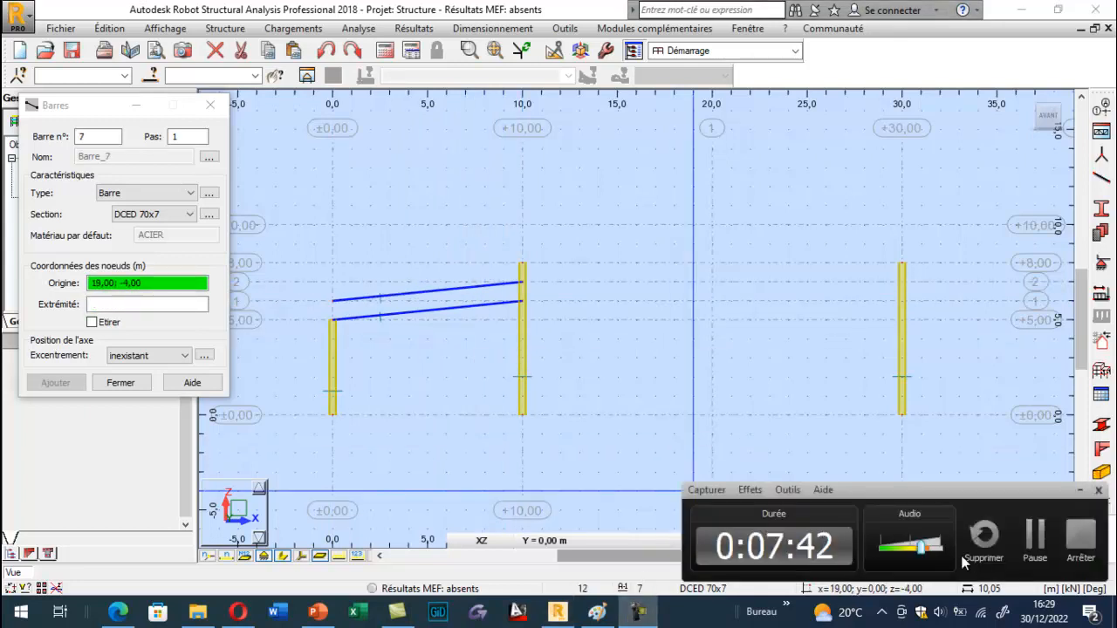